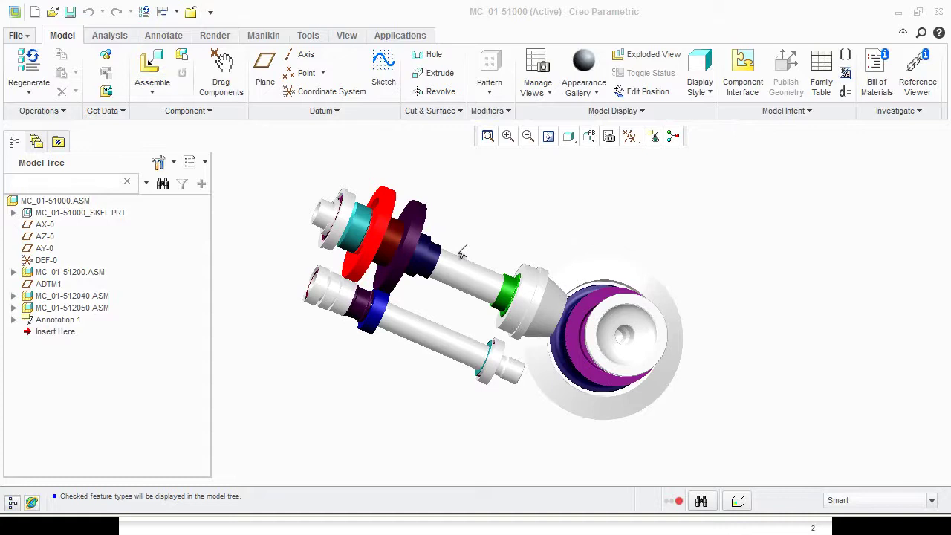
Step: Rotate the MC_01-51000.ASM transmission assembly to a near-side view
click(484, 238)
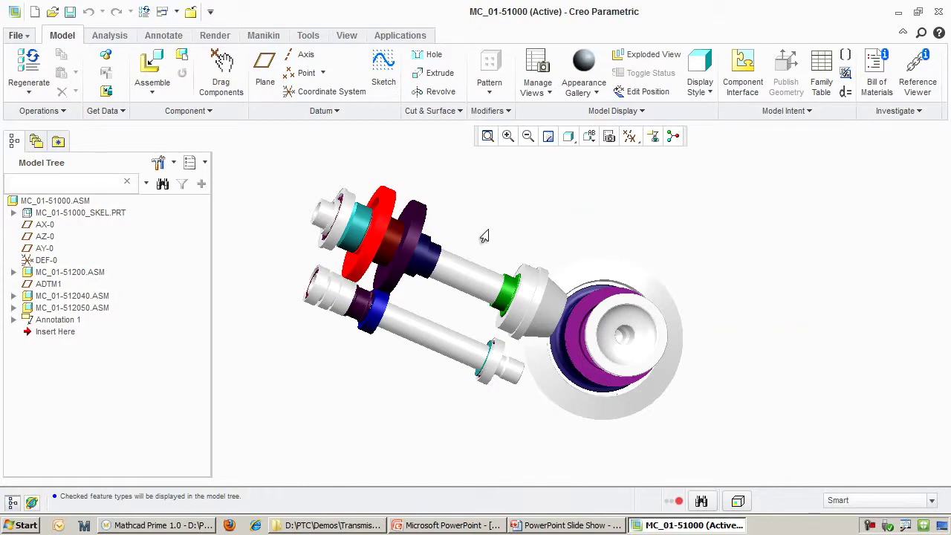
mouse_move(483, 236)
middle_down()
mouse_move(463, 235)
mouse_move(647, 286)
middle_up()
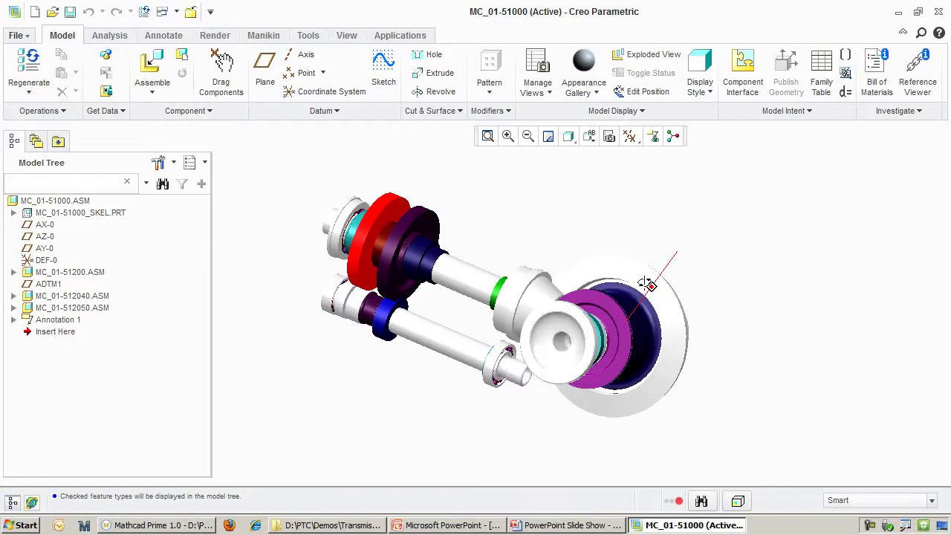
middle_drag(647, 285, 613, 192)
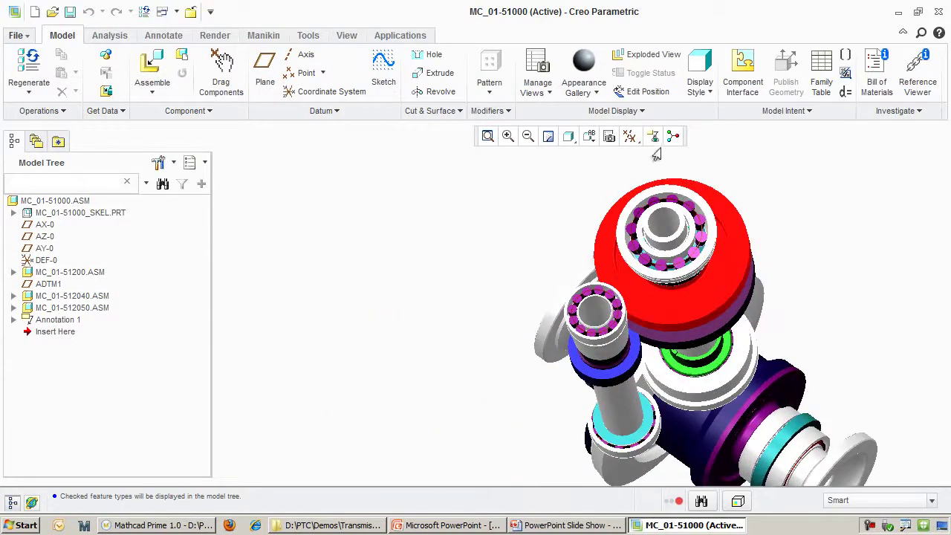
Step: Turn on 3D annotations, apply the Demo saved view, then switch over to Mathcad Prime
click(649, 141)
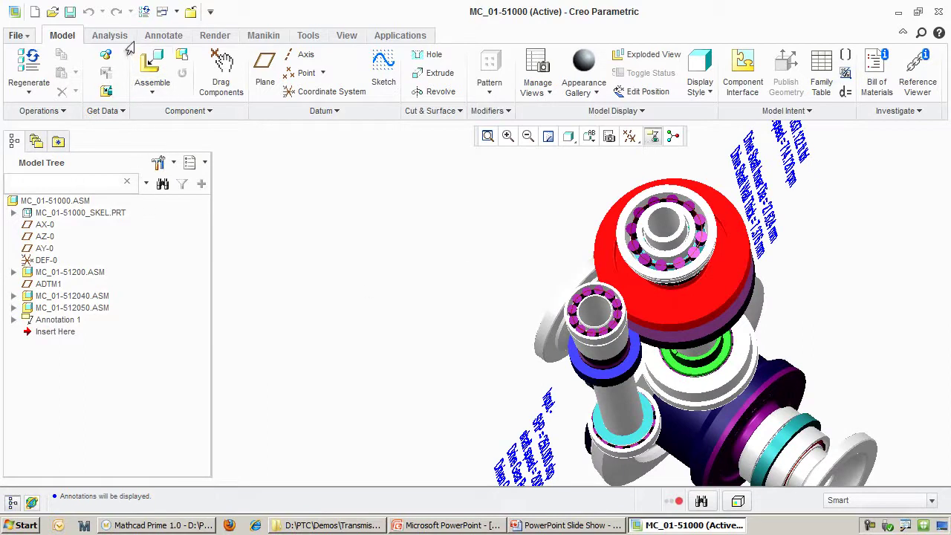
click(346, 37)
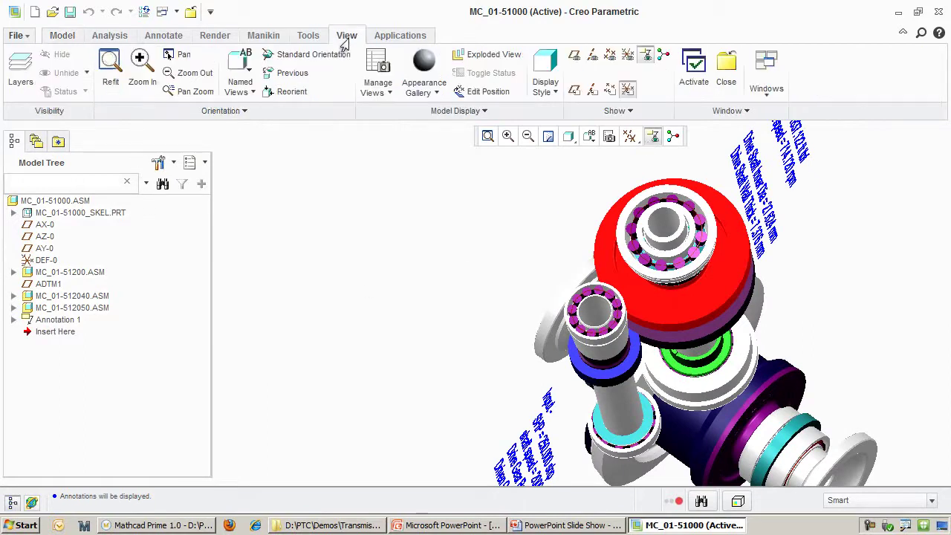
click(378, 82)
click(401, 116)
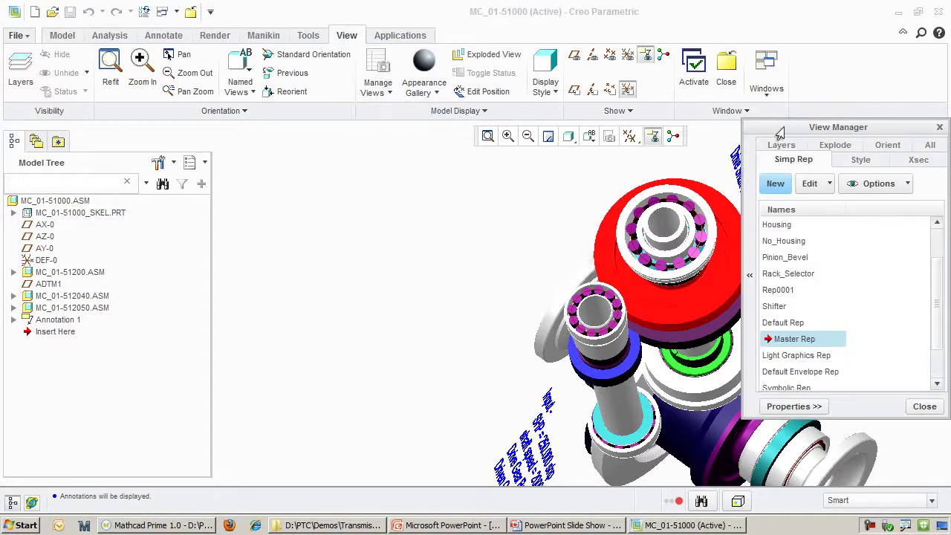
click(914, 147)
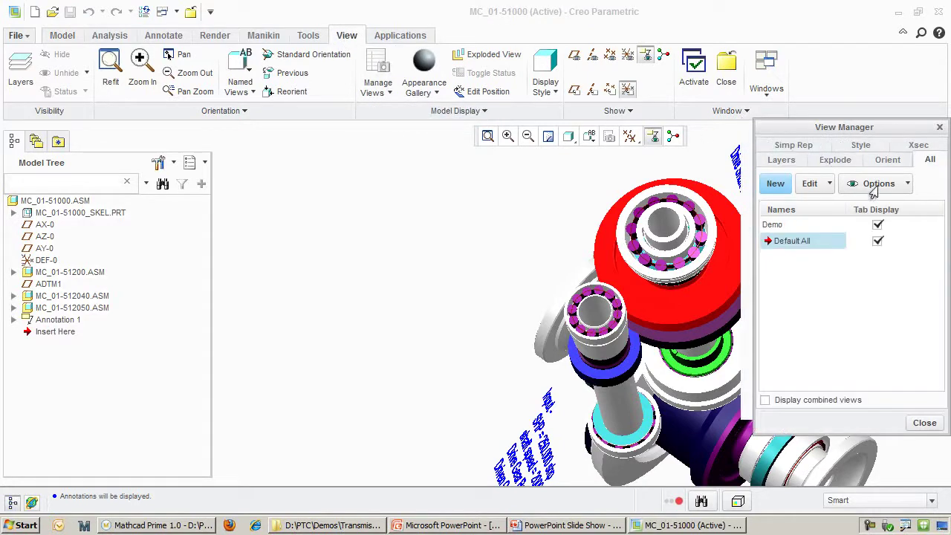
double_click(793, 225)
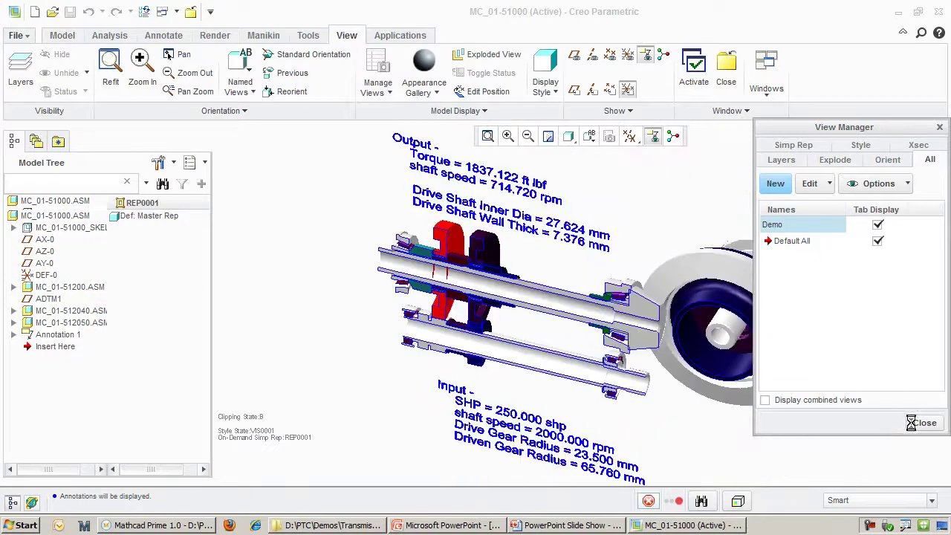
click(910, 425)
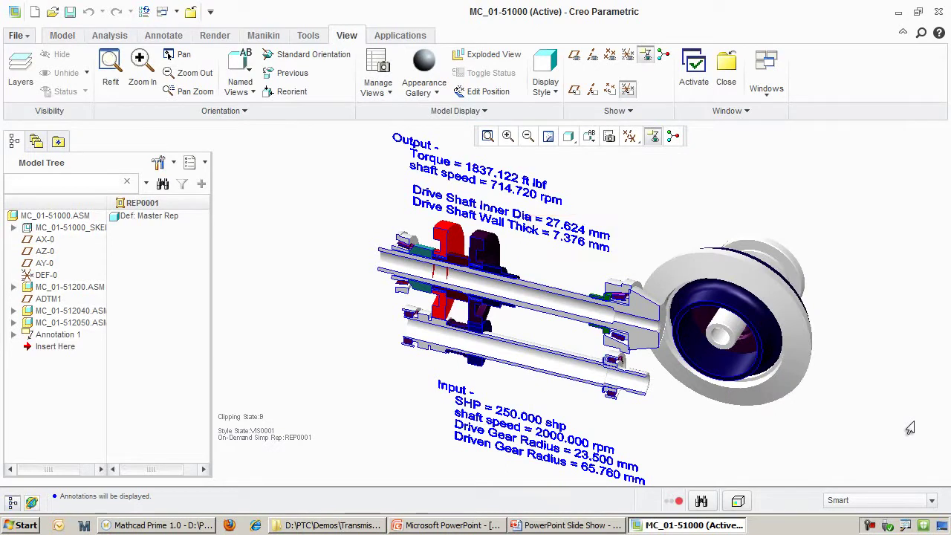
key(alt+Tab)
key(alt+Tab)
key(alt+Tab)
key(alt+Tab)
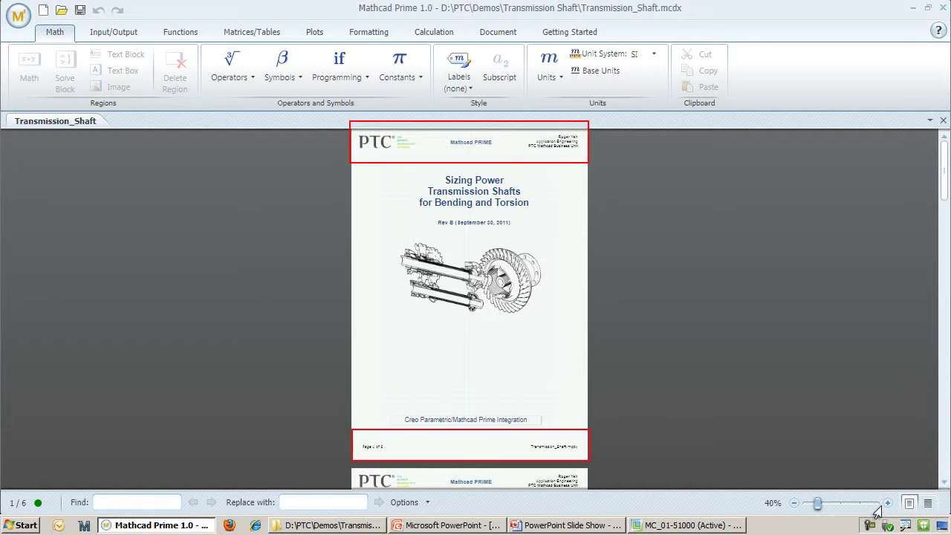
Step: Zoom the worksheet to 100% and scroll to Given Parameters (Lin 260 mm, Lout 278 mm, Do 35 mm)
click(886, 503)
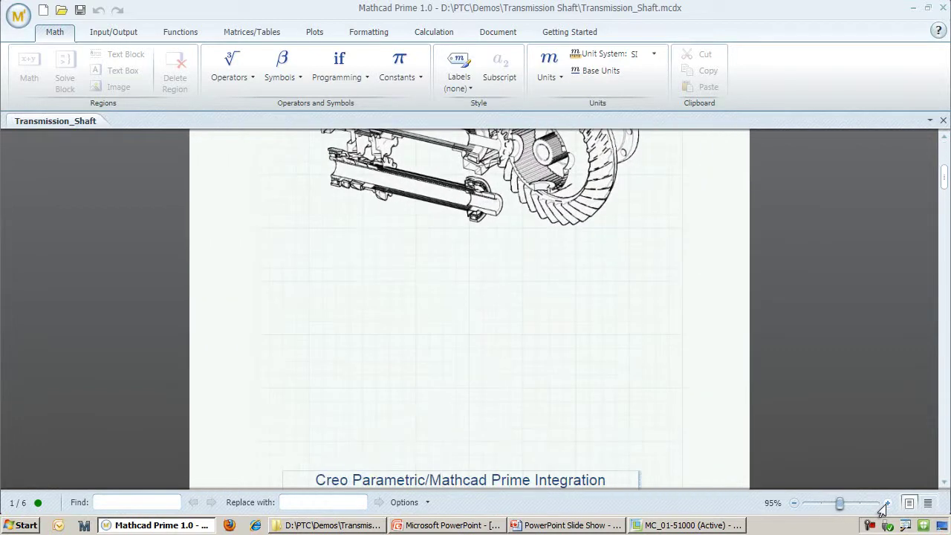
scroll(692, 364, up, 5)
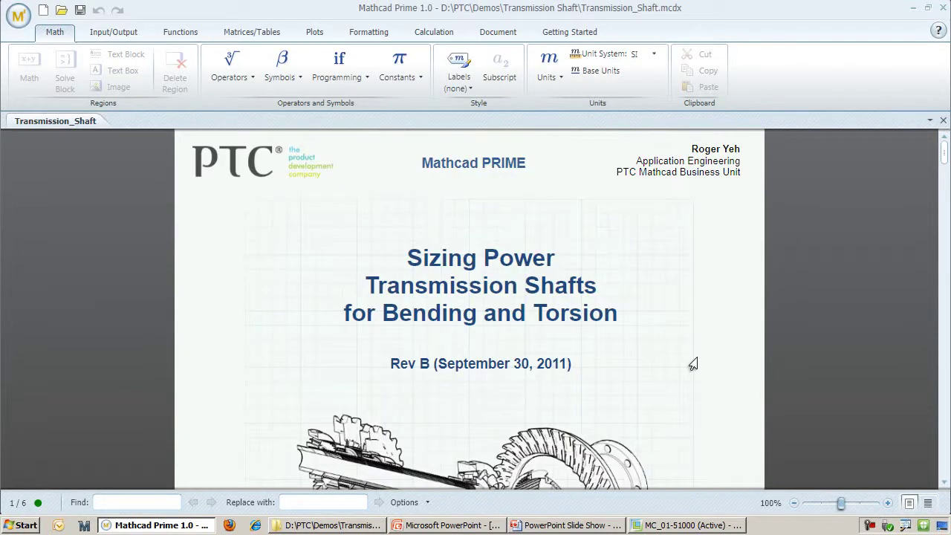
scroll(691, 365, down, 5)
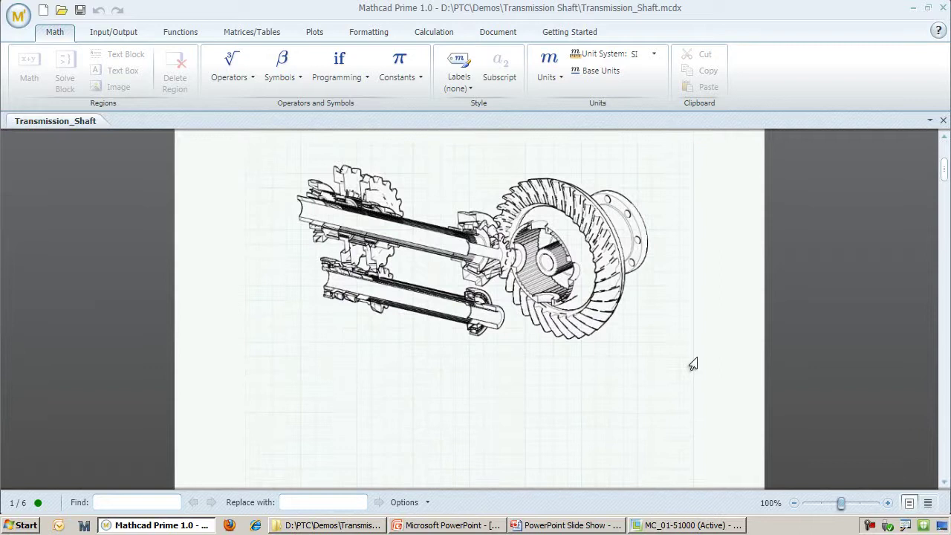
scroll(692, 365, down, 10)
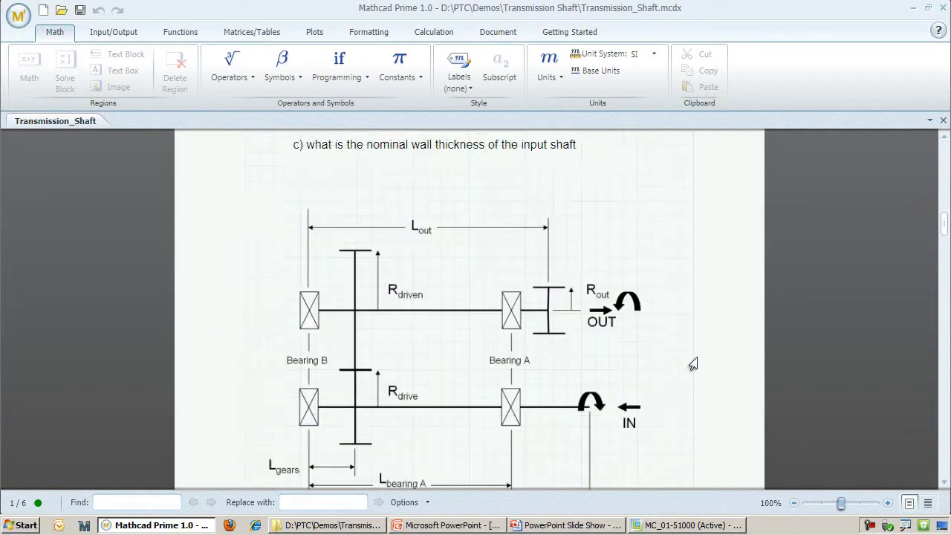
scroll(692, 365, down, 2)
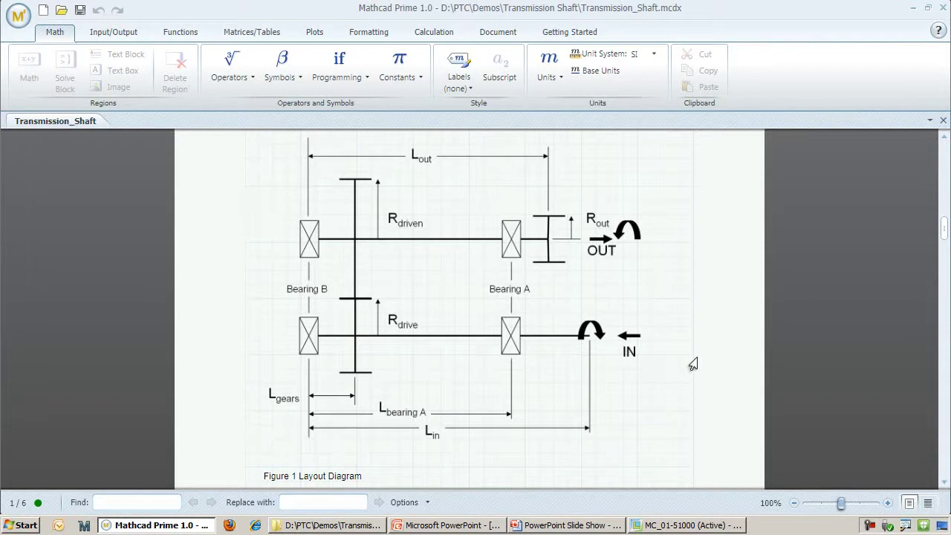
scroll(692, 364, down, 12)
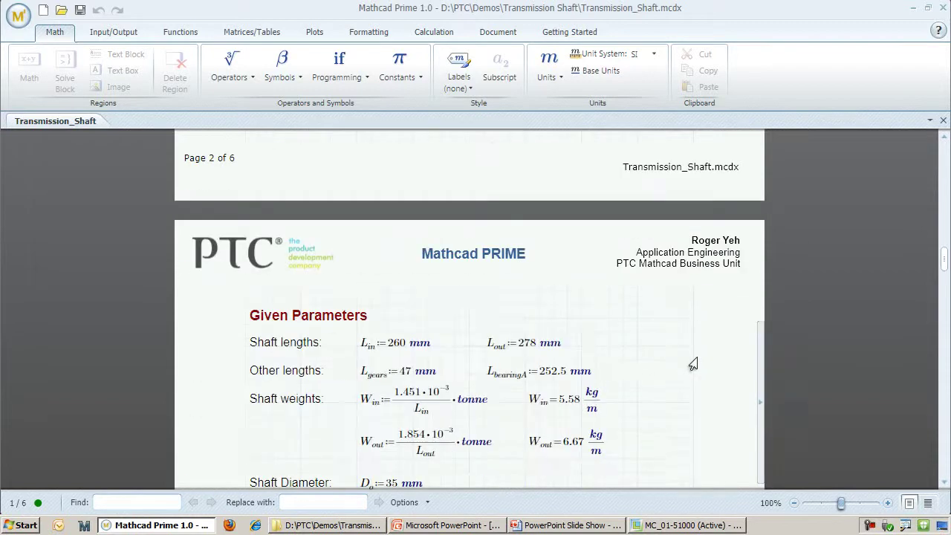
scroll(691, 364, down, 4)
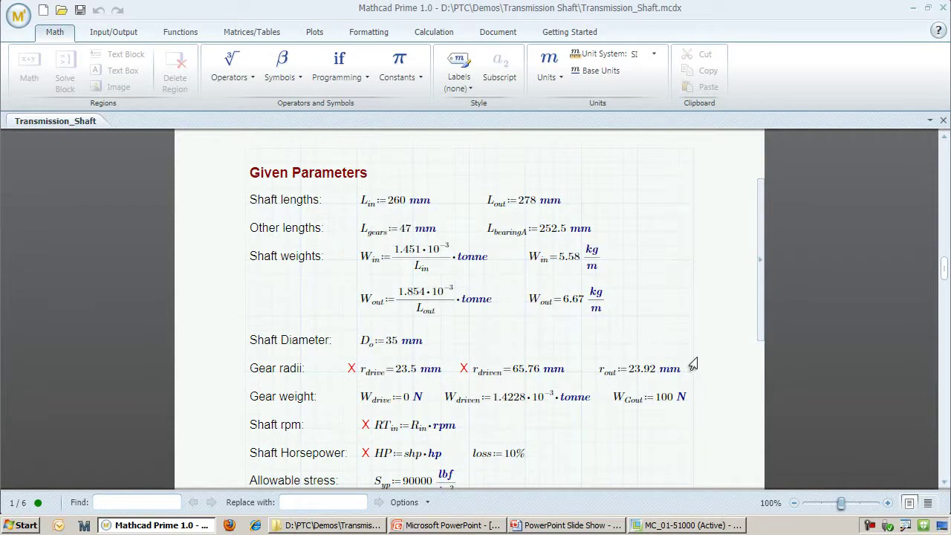
Step: Scroll past sections 3–5 to the Summary showing Rout 714.72, Tout 2571.97, DI 0.0215 m
scroll(692, 364, down, 11)
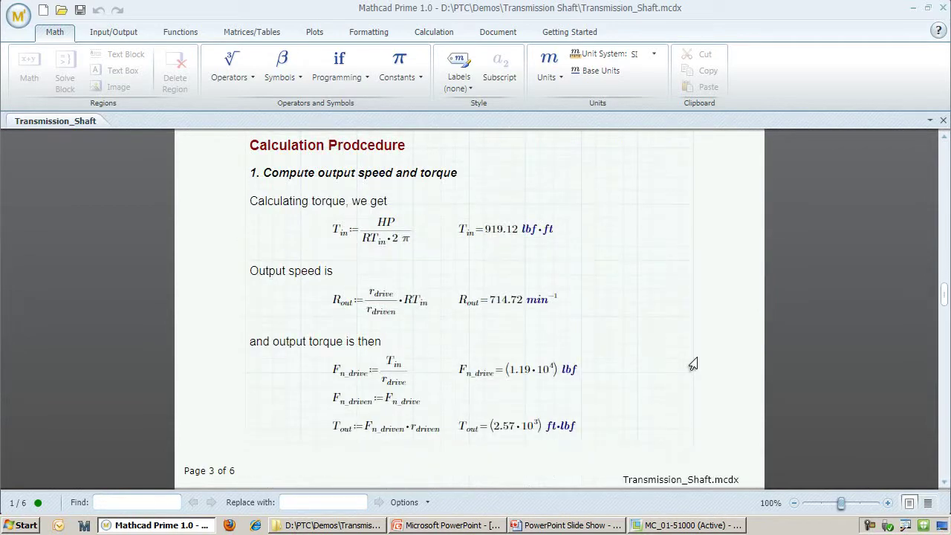
scroll(691, 364, down, 13)
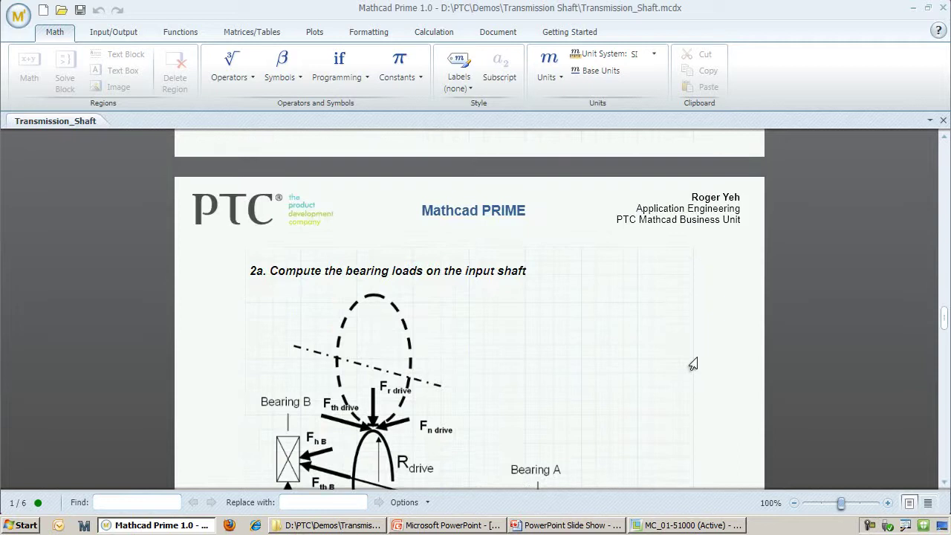
scroll(691, 364, down, 1)
scroll(692, 364, down, 9)
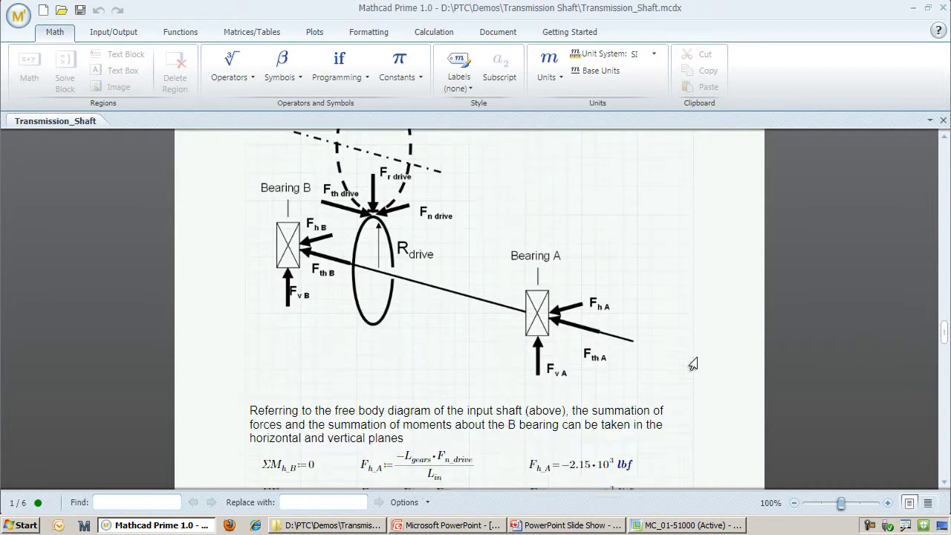
scroll(692, 363, down, 1)
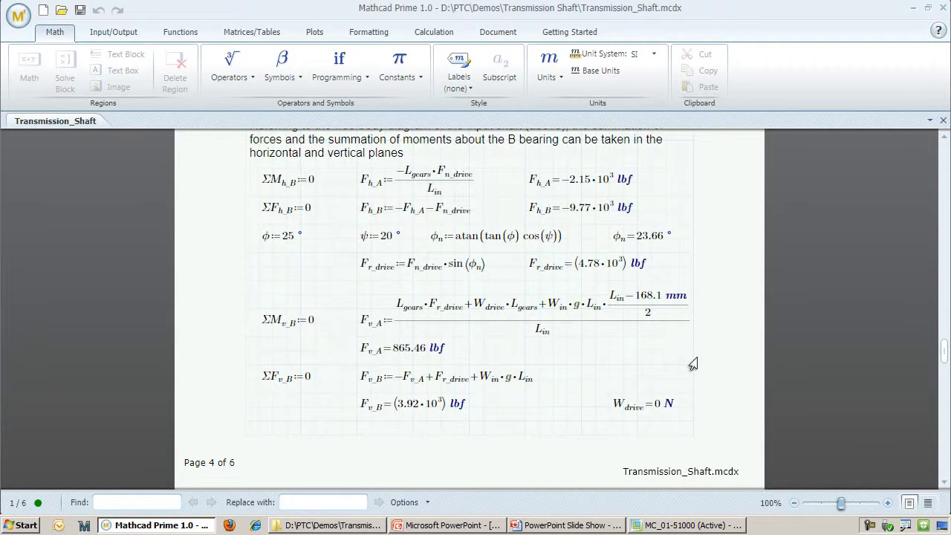
scroll(691, 364, down, 10)
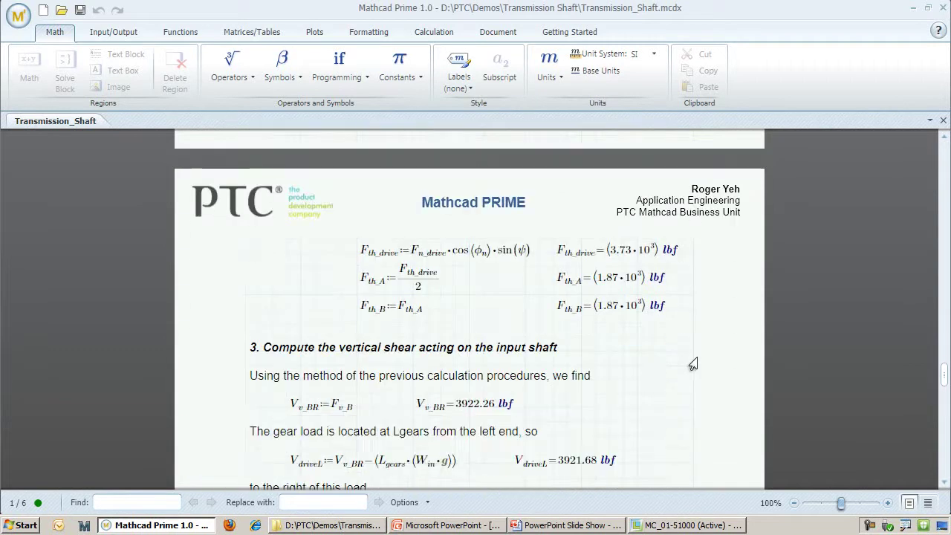
scroll(692, 364, down, 1)
scroll(691, 364, down, 1)
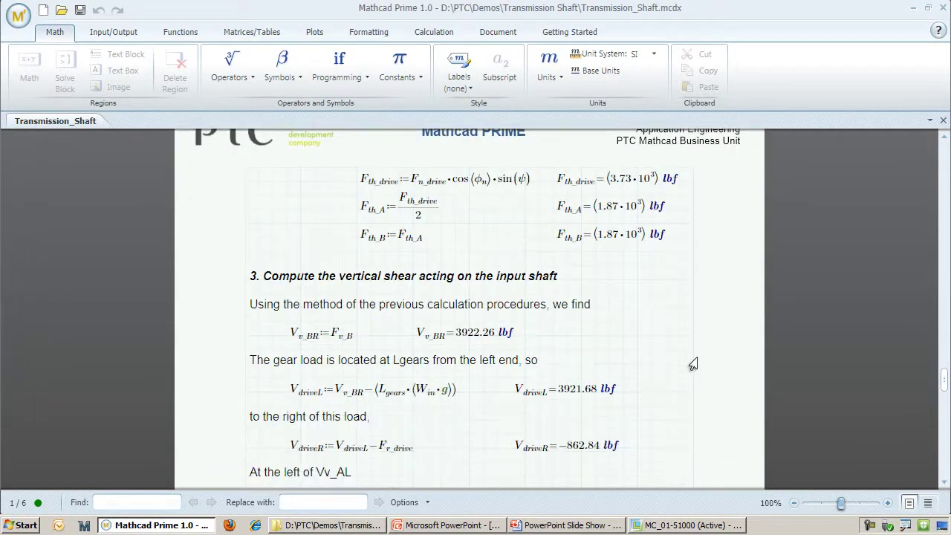
scroll(691, 364, down, 3)
scroll(692, 364, down, 4)
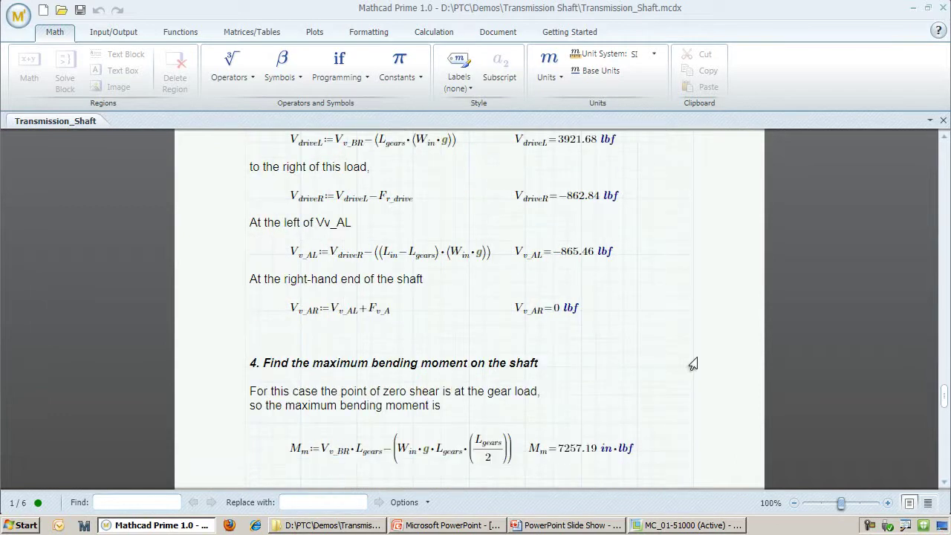
scroll(692, 364, down, 15)
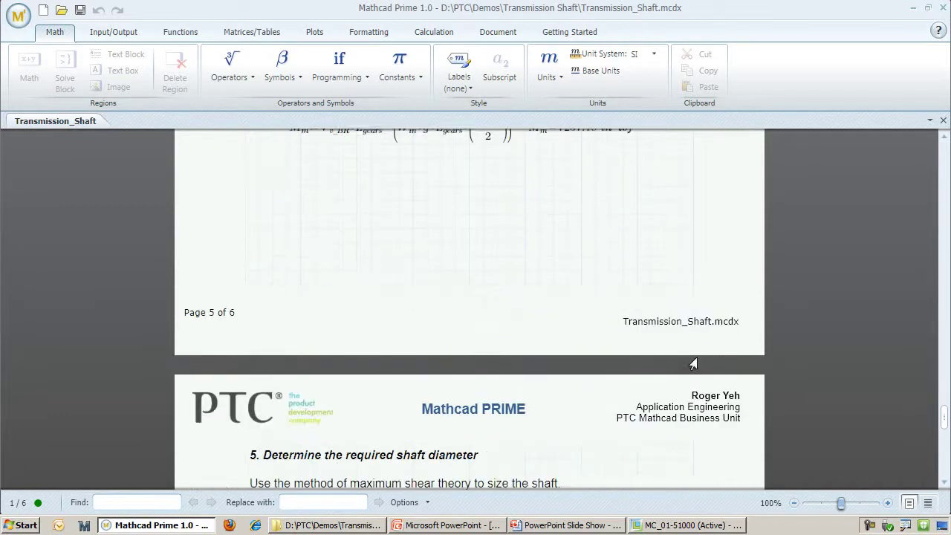
scroll(692, 364, down, 2)
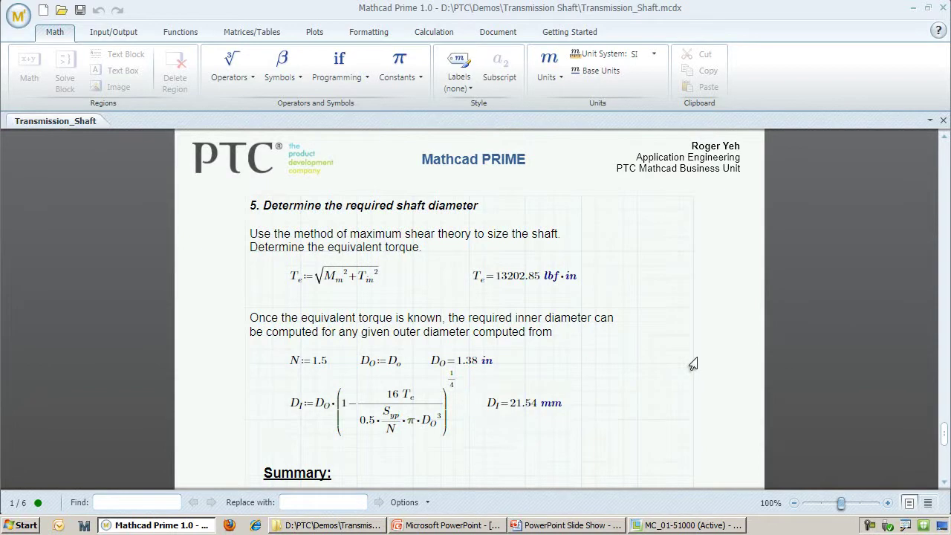
scroll(691, 364, down, 3)
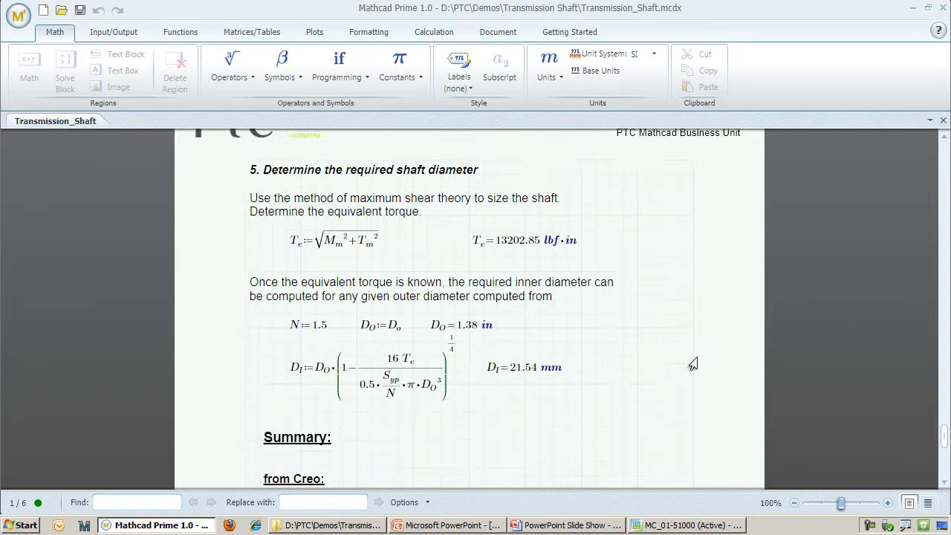
scroll(691, 364, down, 2)
scroll(692, 363, up, 1)
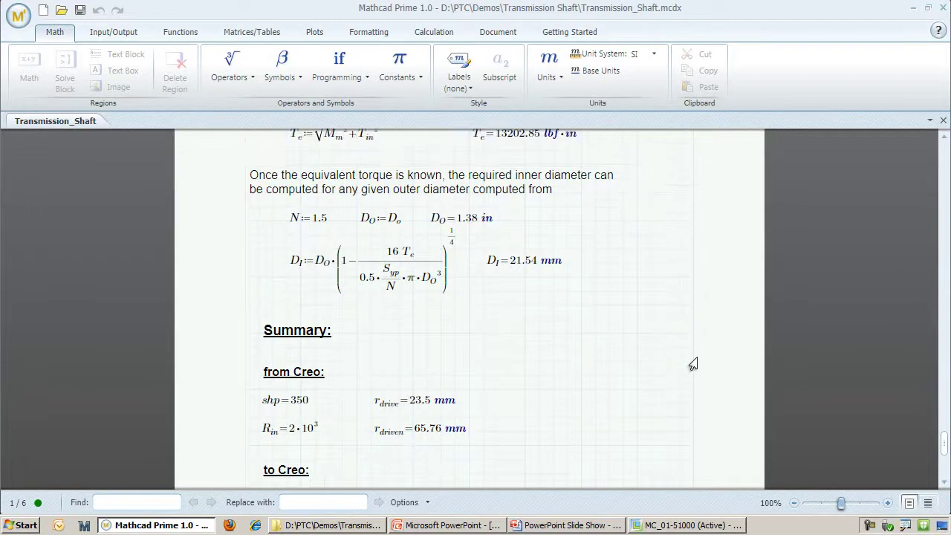
scroll(691, 364, down, 3)
scroll(691, 364, down, 1)
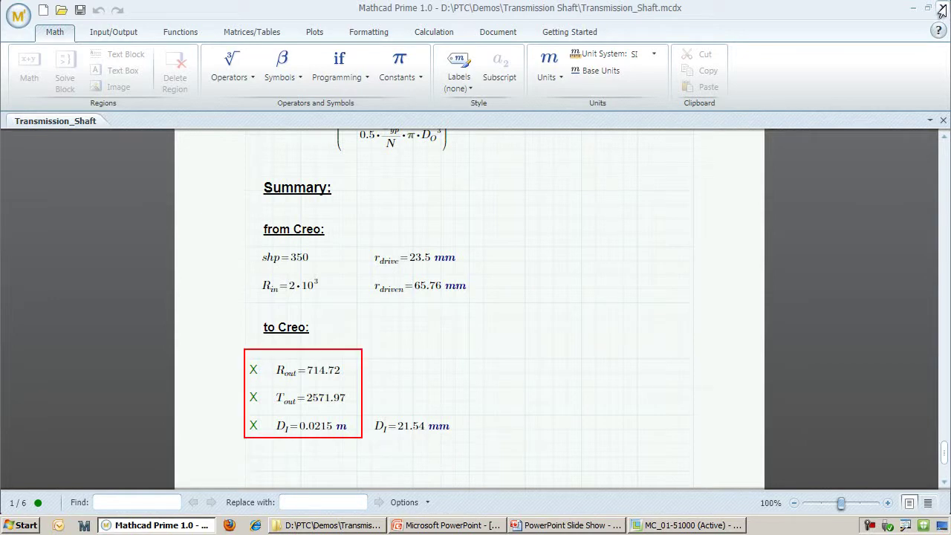
Step: Close Mathcad, set the assembly to a flat front view, and start a Prime Analysis
click(942, 9)
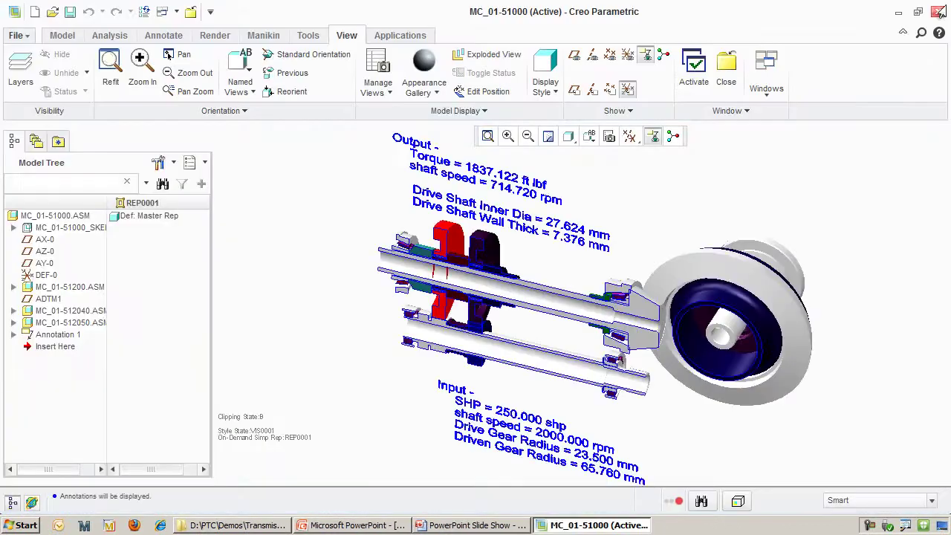
click(589, 136)
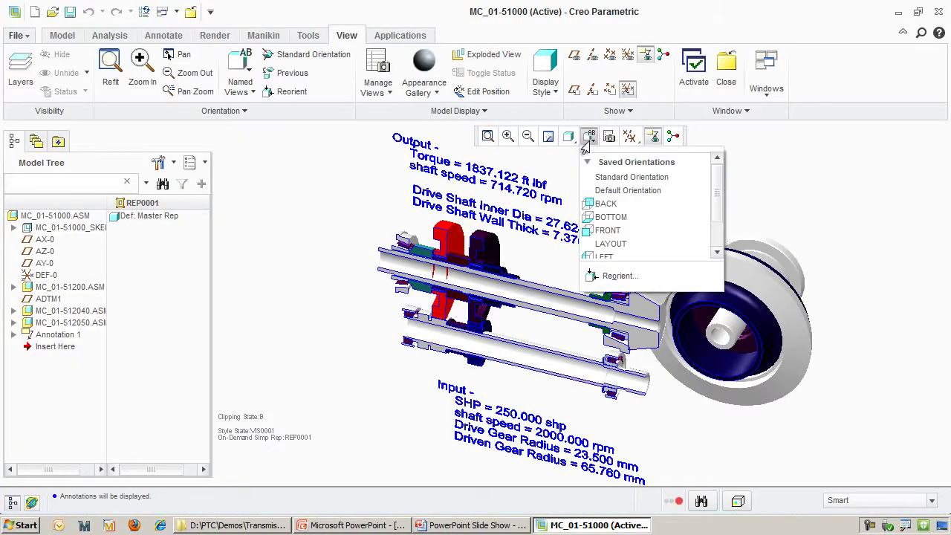
click(602, 176)
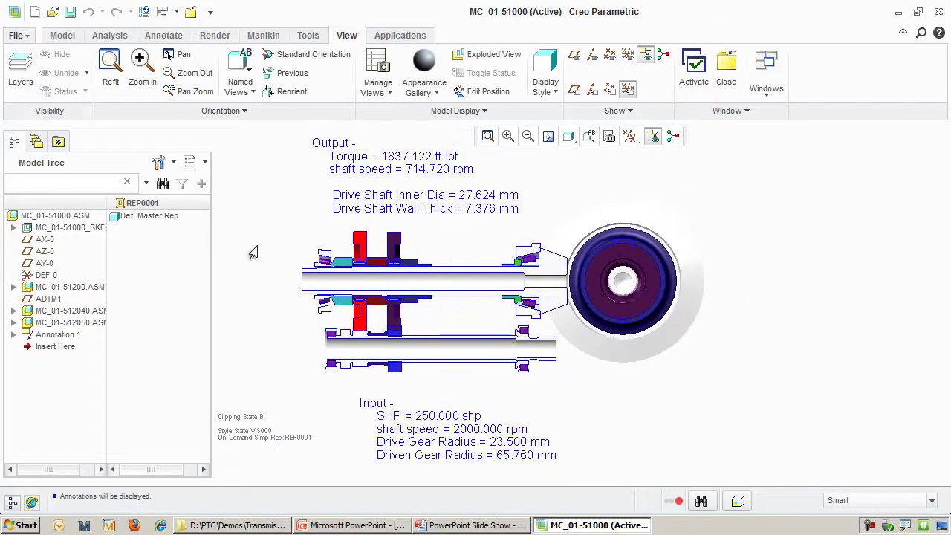
click(105, 37)
click(168, 74)
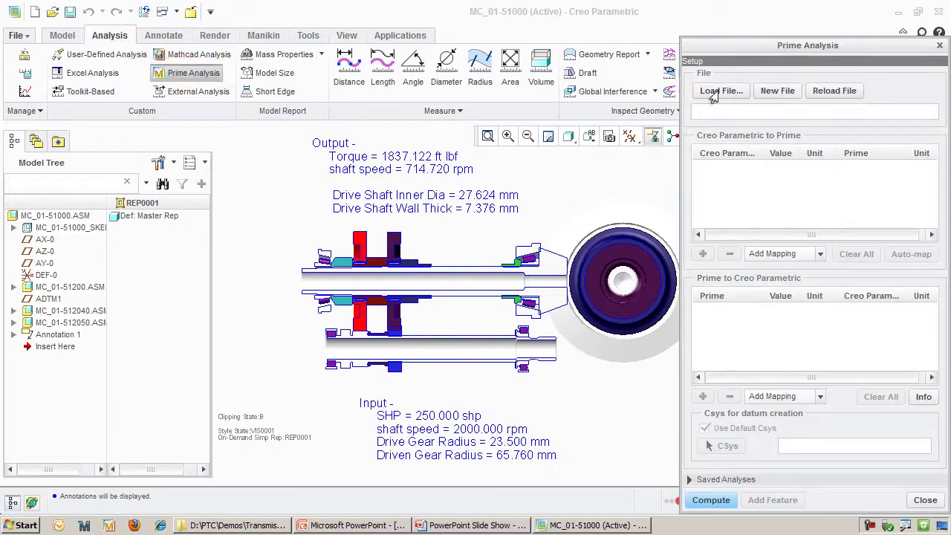
Step: Load Transmission_Shaft.mcdx and add Creo parameters SHP, IN_SPEED, R_DRIVE and R_DRIVEN as inputs
click(719, 90)
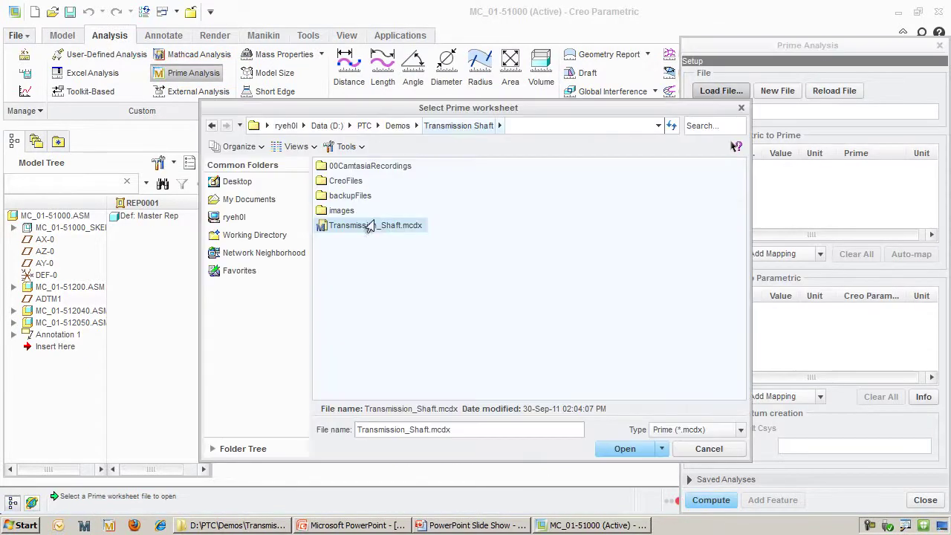
click(622, 448)
click(703, 254)
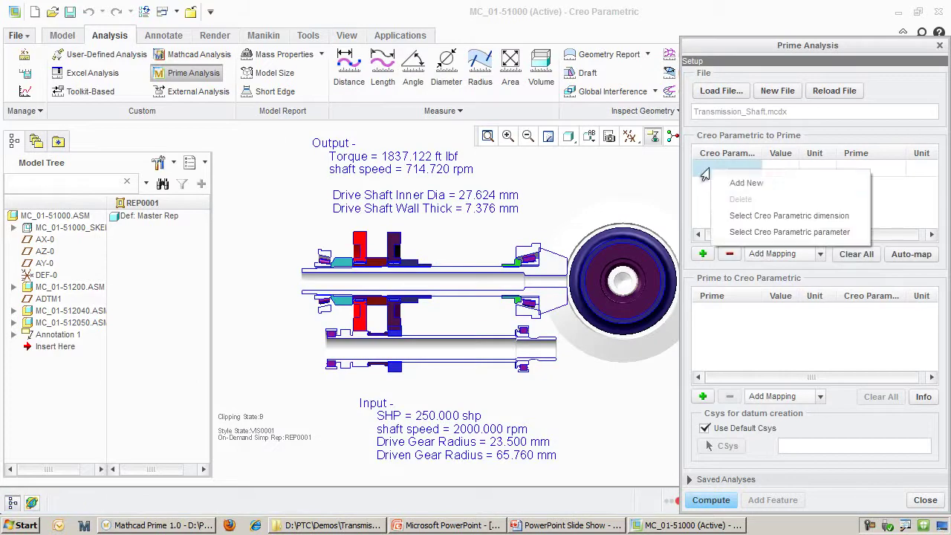
click(745, 232)
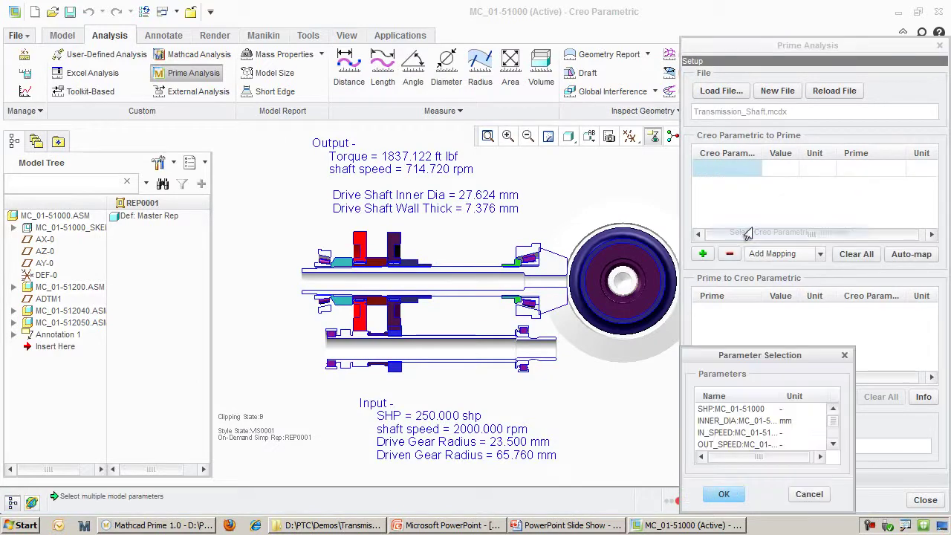
click(717, 413)
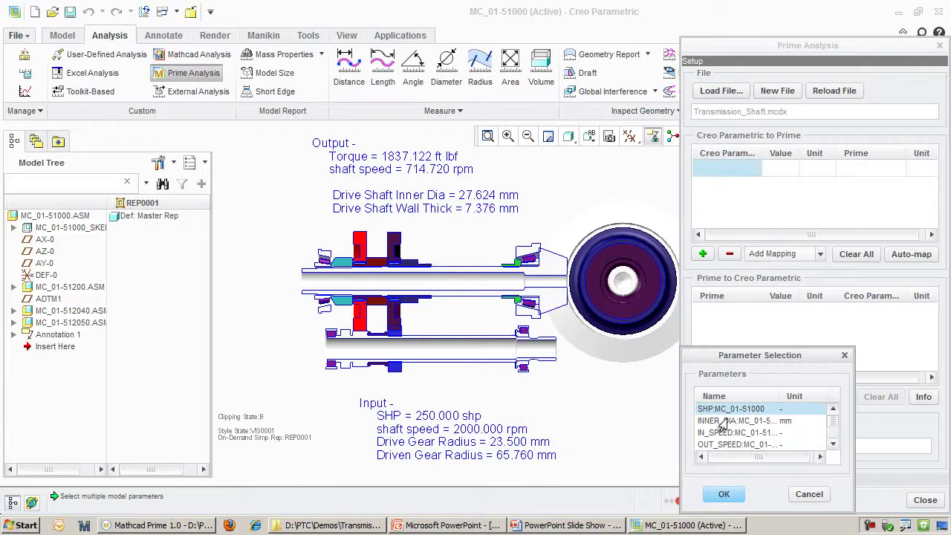
ctrl+click(722, 432)
click(833, 443)
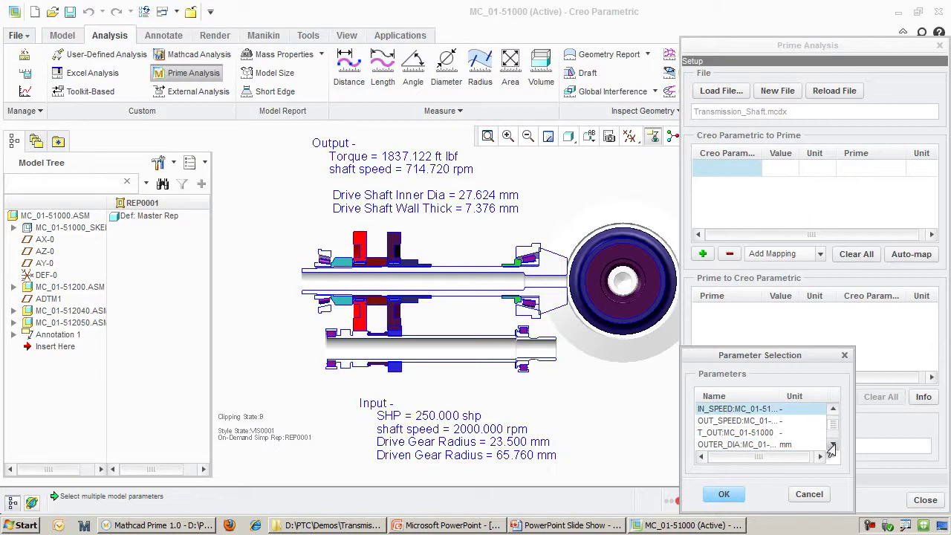
click(833, 444)
ctrl+click(743, 432)
ctrl+click(743, 444)
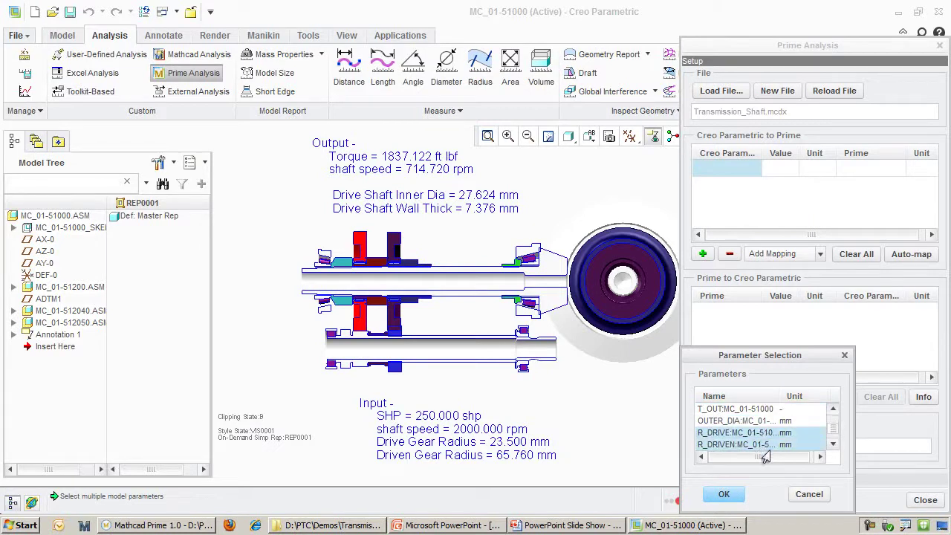
click(722, 494)
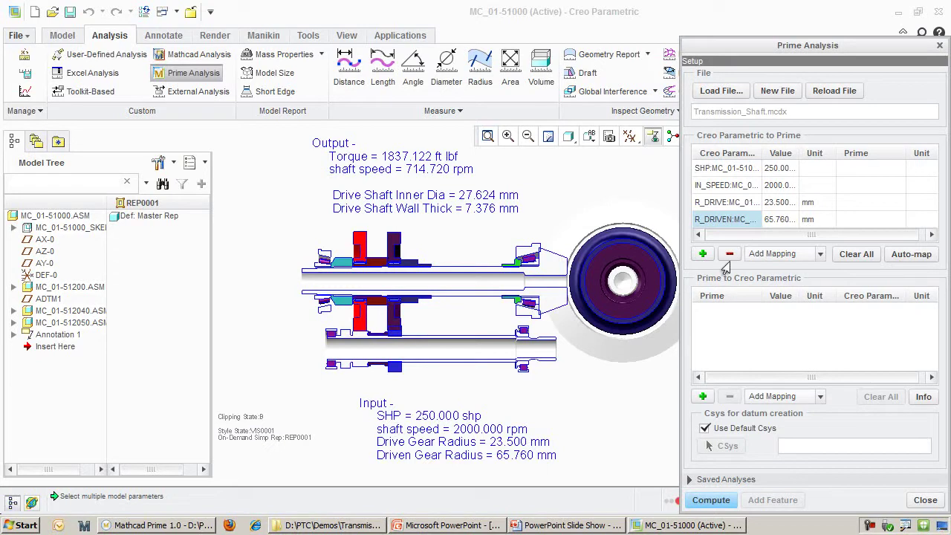
Step: Map SHP to the Prime input shp and IN_SPEED to Rin
right_click(858, 178)
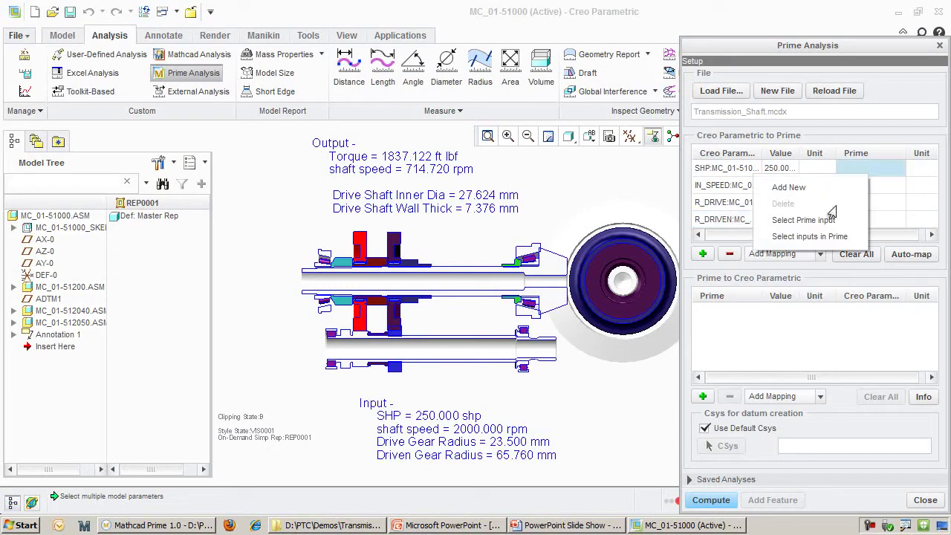
click(814, 218)
click(706, 426)
click(715, 494)
right_click(836, 187)
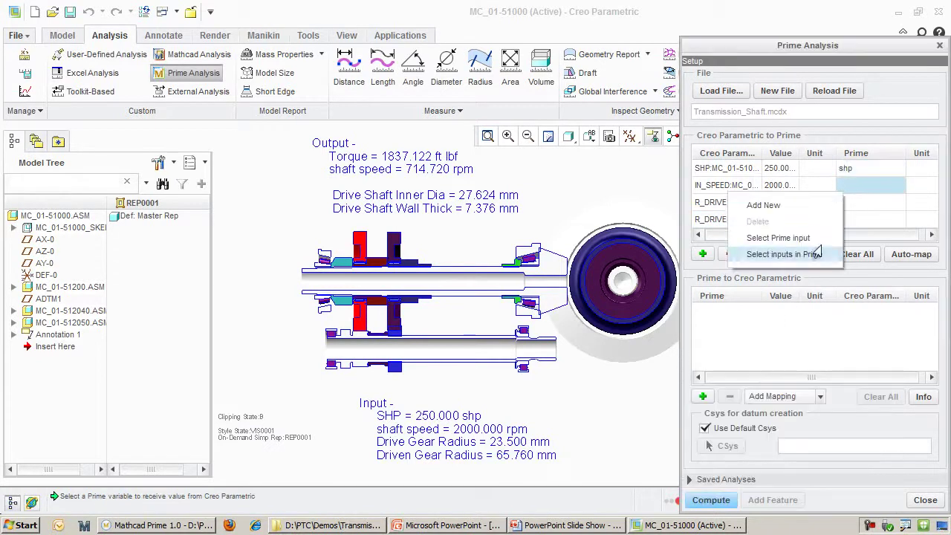
click(787, 233)
click(705, 415)
click(715, 494)
Step: Map R_DRIVE to the Prime input rdrive and R_DRIVEN to rdriven
right_click(851, 202)
click(794, 251)
click(706, 414)
click(715, 494)
right_click(851, 219)
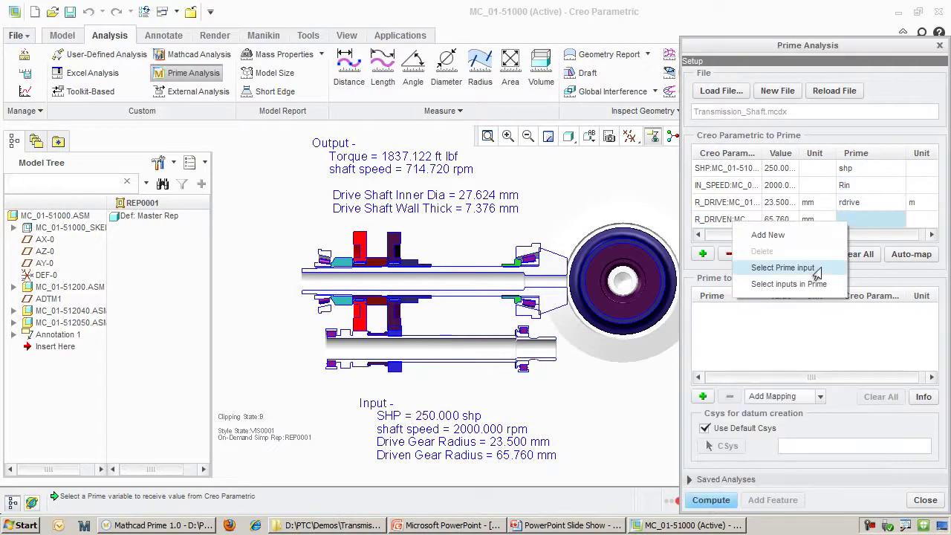
click(814, 268)
click(704, 426)
click(715, 494)
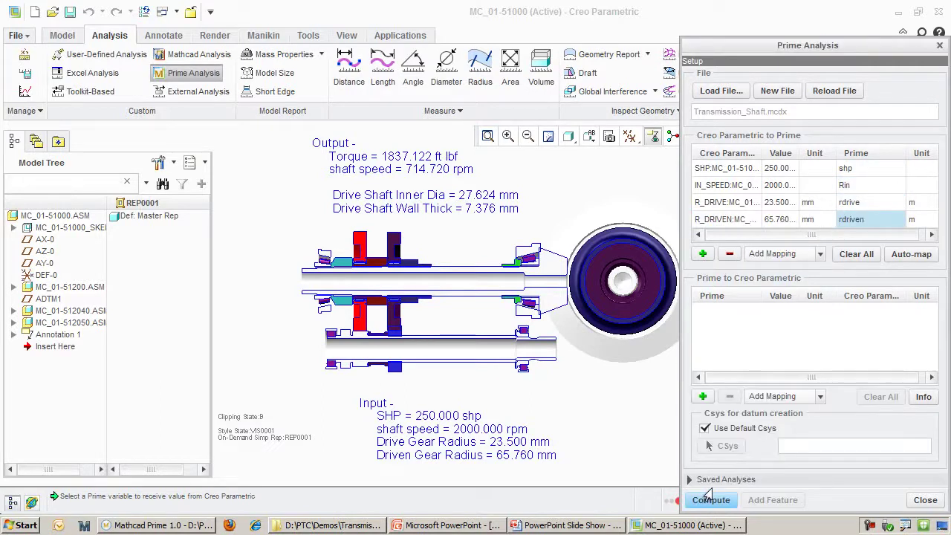
click(700, 397)
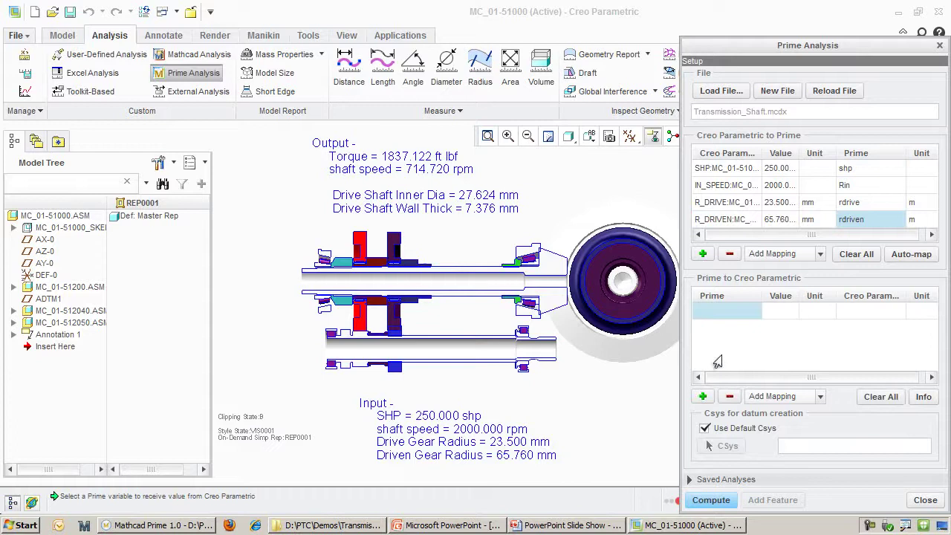
Step: Map Prime outputs R_out, T_out and D_I into Creo and compute, returning D_I = 0.0276 m
right_click(702, 318)
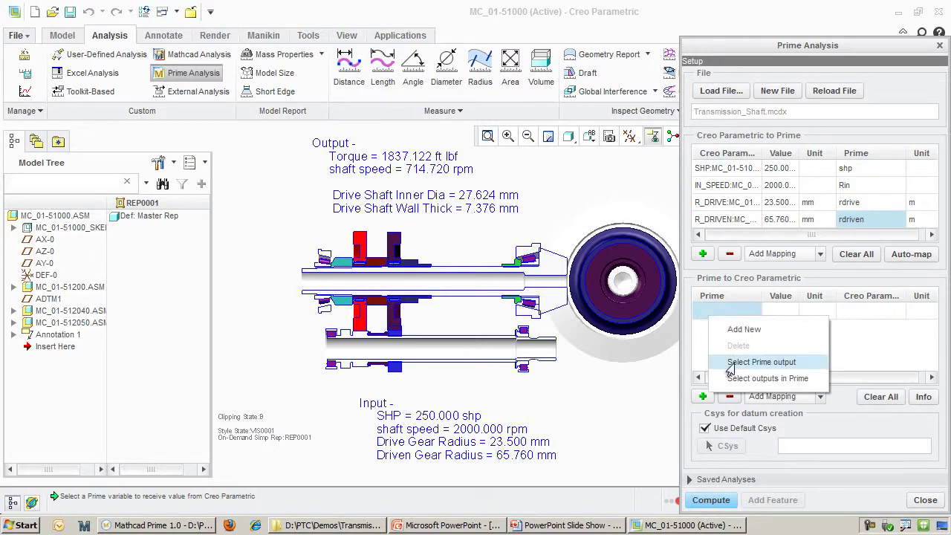
click(750, 361)
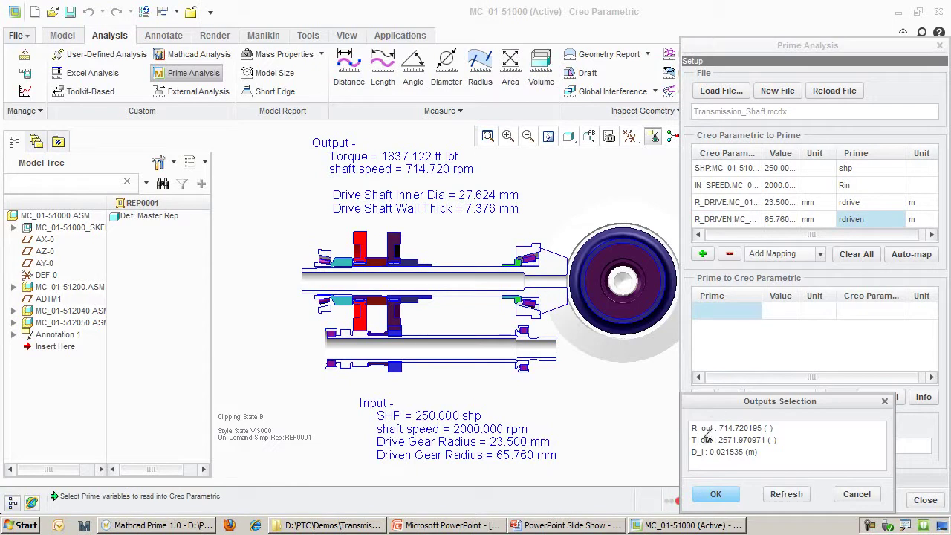
drag(703, 429, 705, 454)
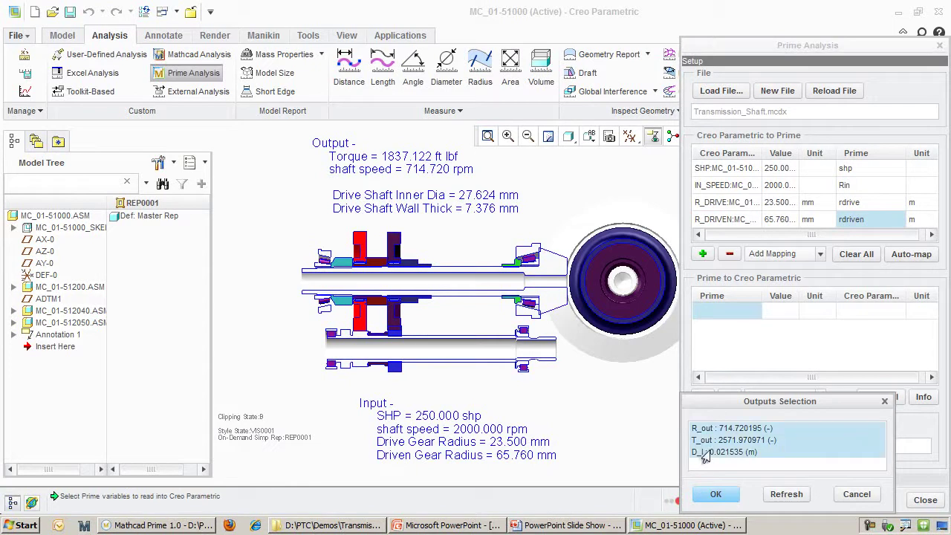
click(709, 496)
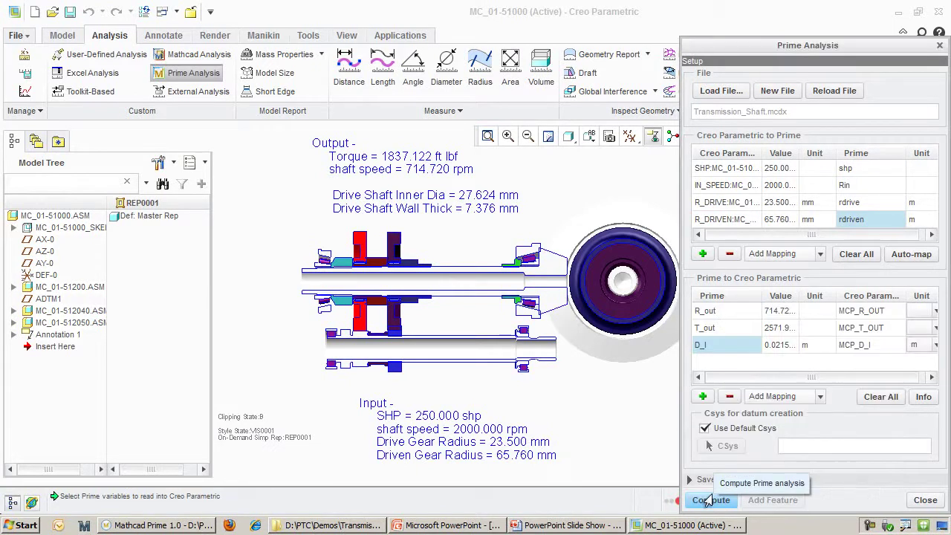
click(711, 501)
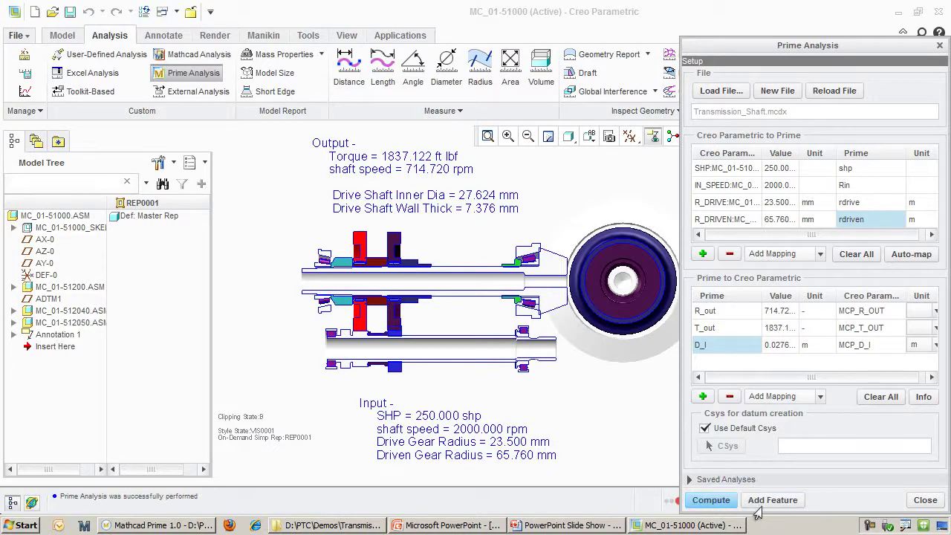
Step: Add the analysis as a feature named MathcadAnalysis and close the Prime Analysis dialog
click(755, 502)
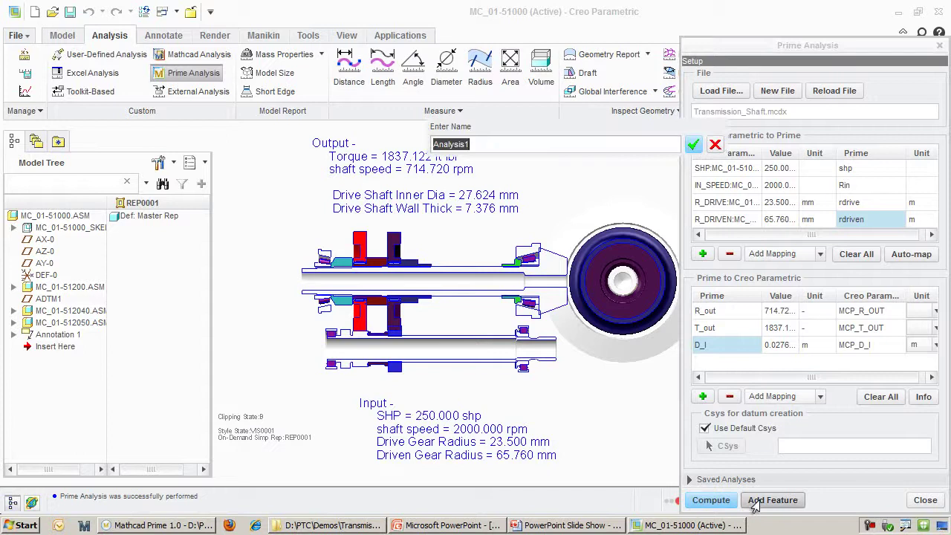
text(Mathcad)
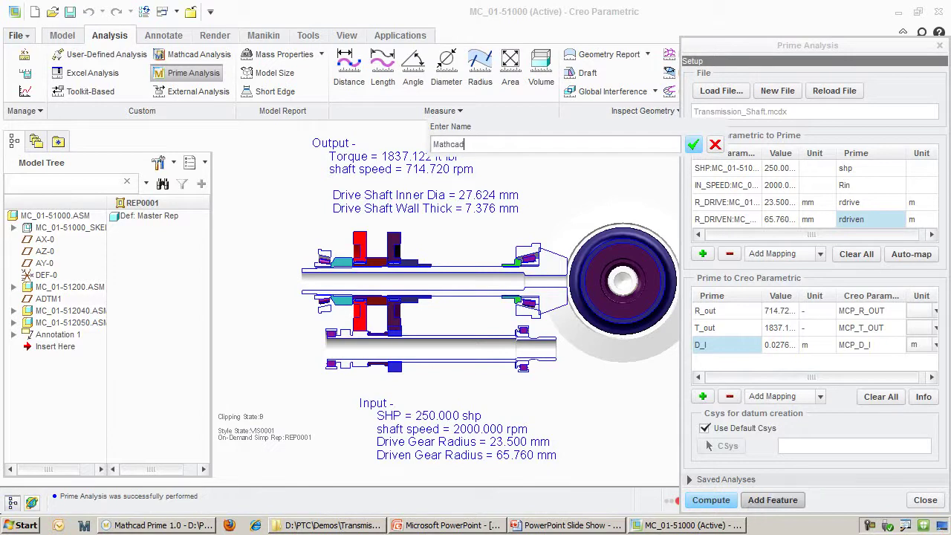
text(Analysis)
key(Return)
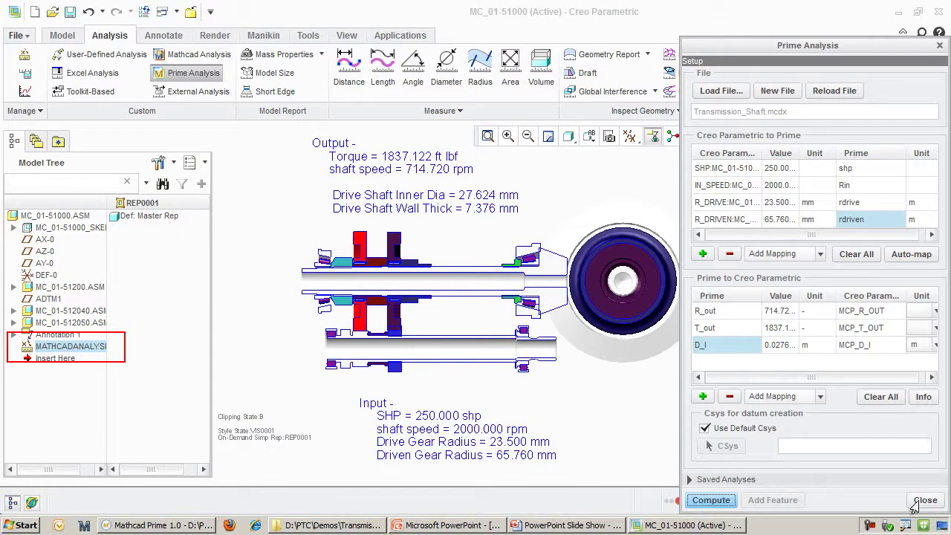
click(921, 500)
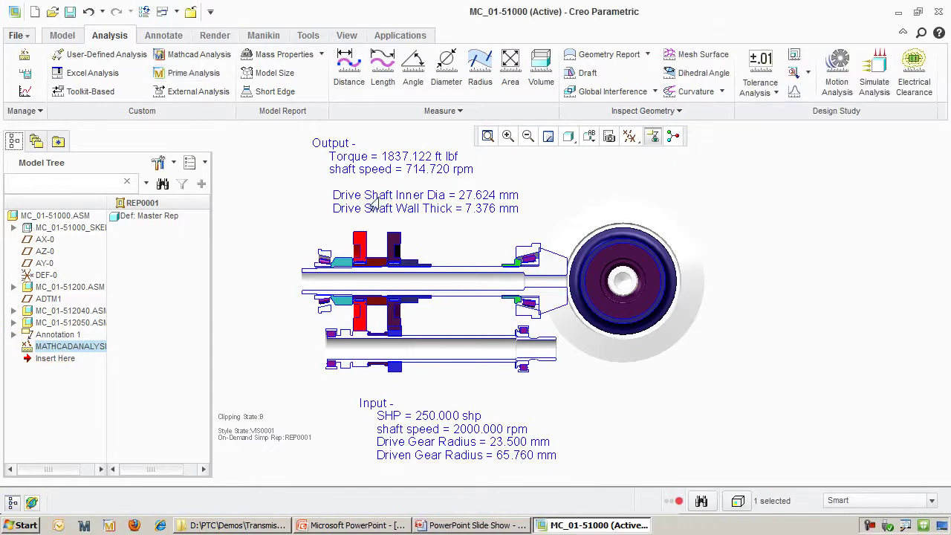
click(302, 36)
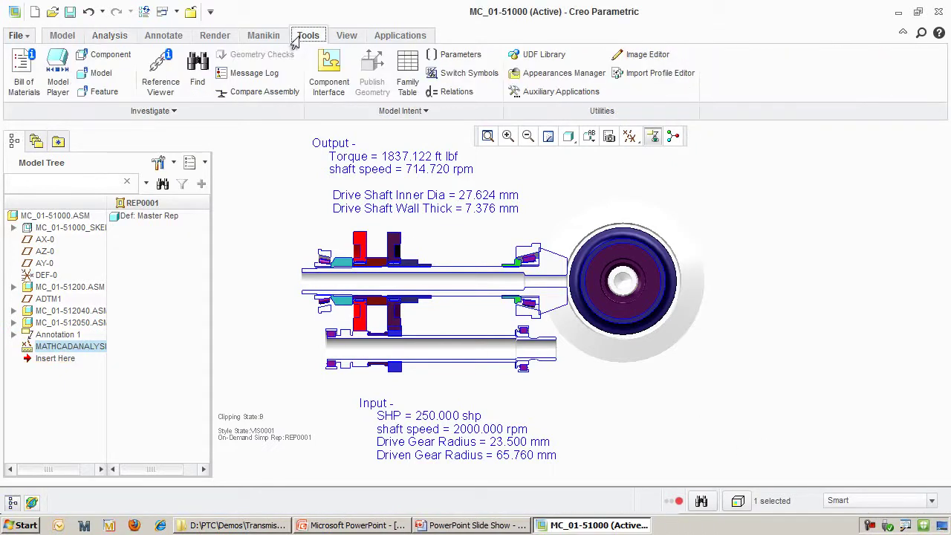
click(448, 91)
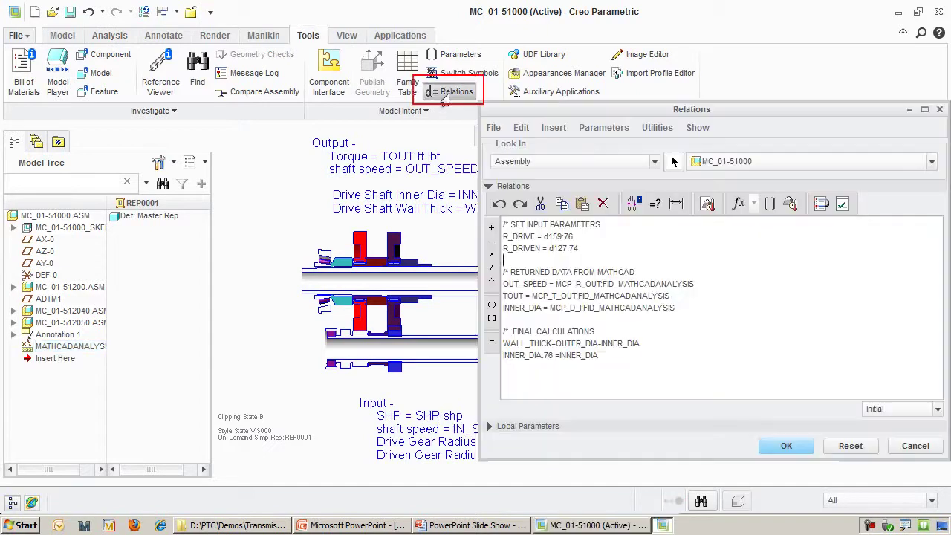
drag(611, 112, 416, 73)
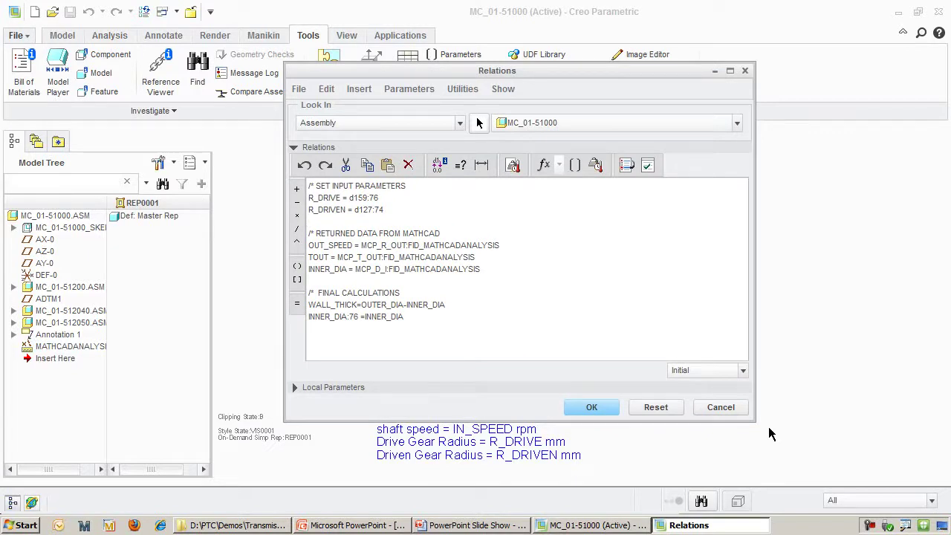
click(593, 407)
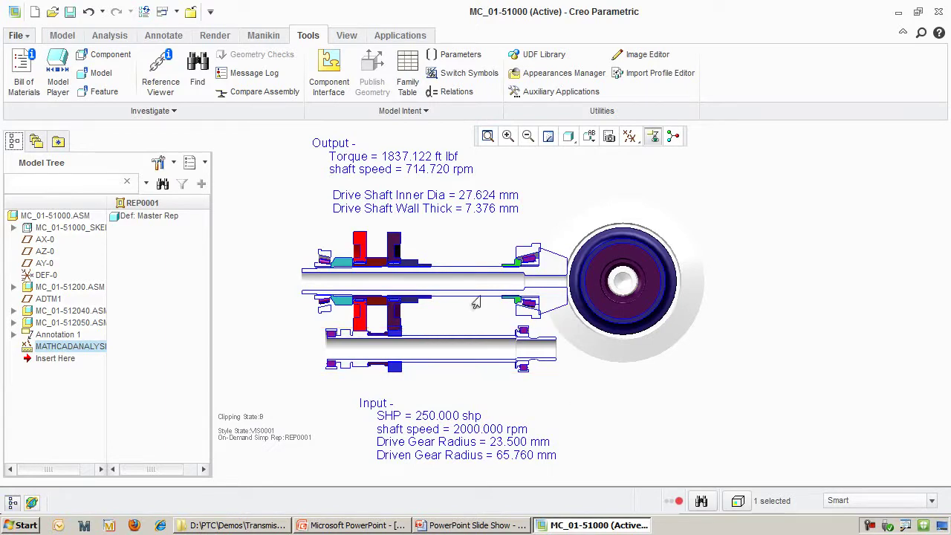
Step: Change the SHP parameter value from 250 to 400 in the Parameters dialog
click(452, 58)
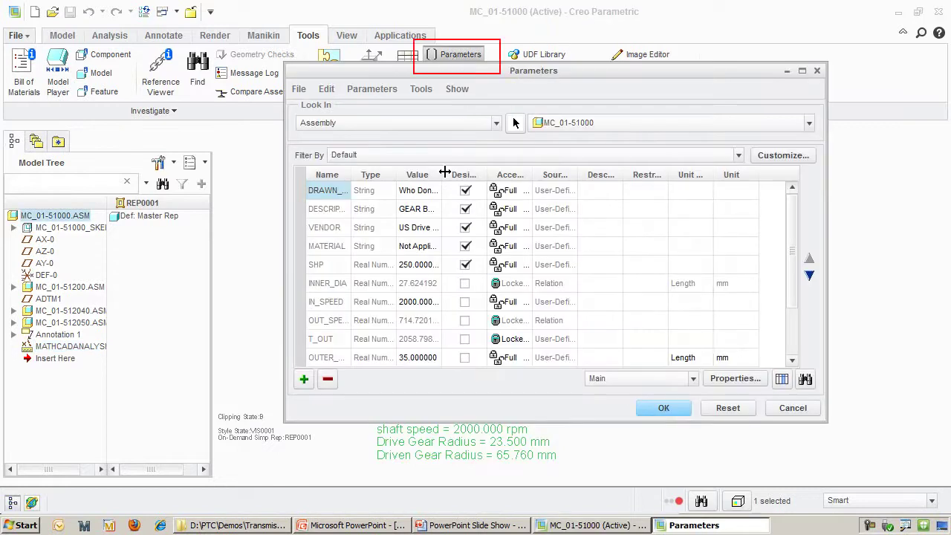
drag(444, 172, 470, 174)
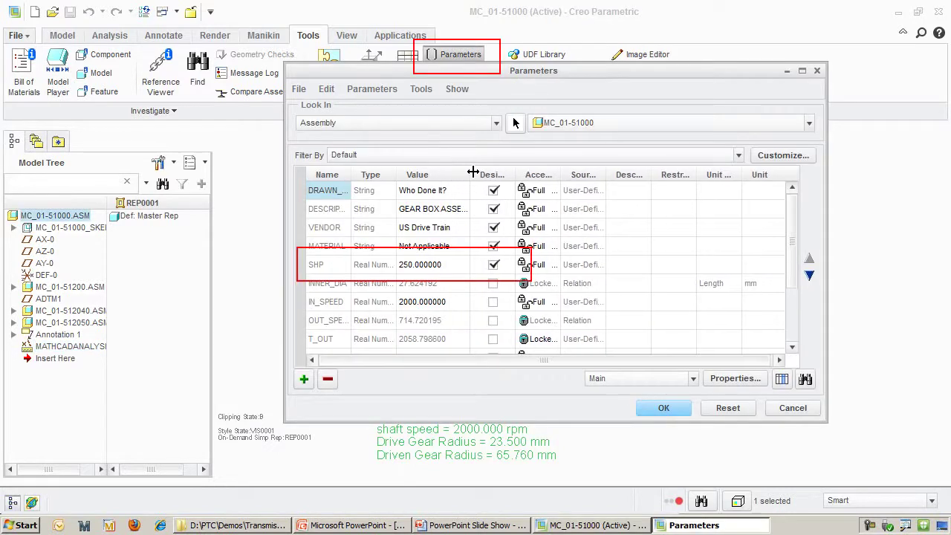
click(427, 269)
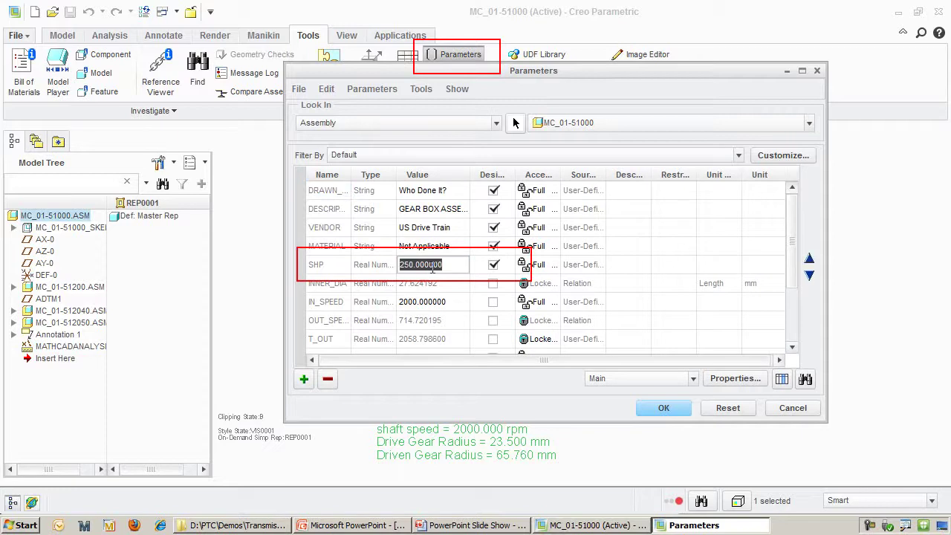
text(400)
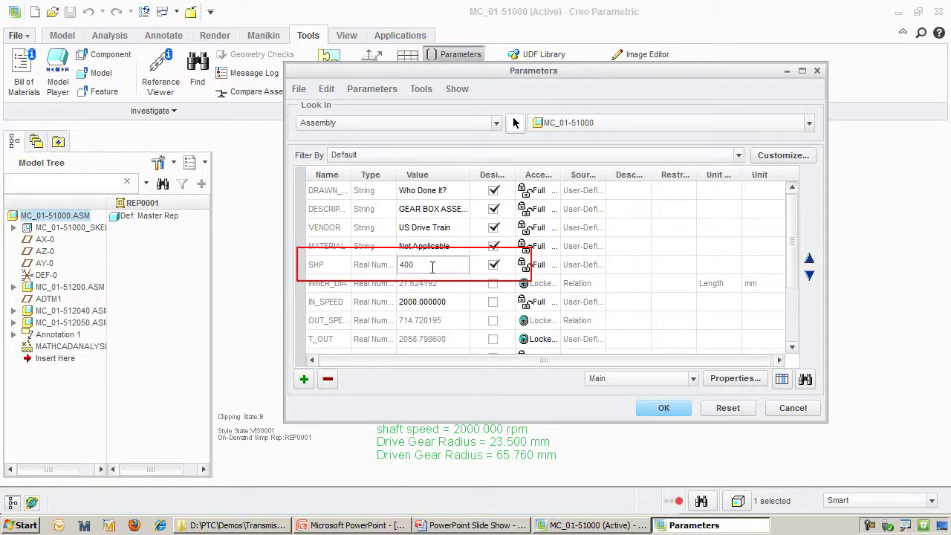
click(663, 407)
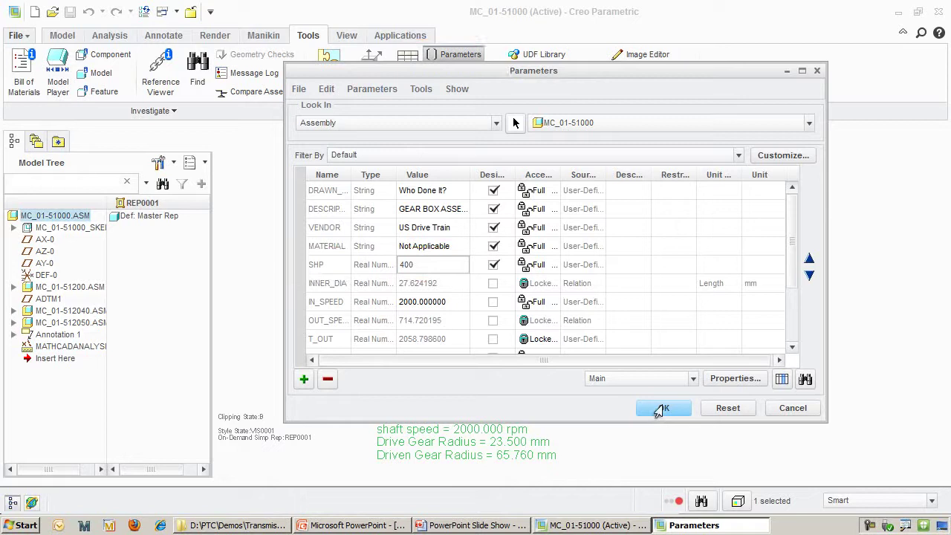
Step: Regenerate the assembly so torque reads 2939.395 ft lbf and wall thickness 21.681 mm
click(62, 35)
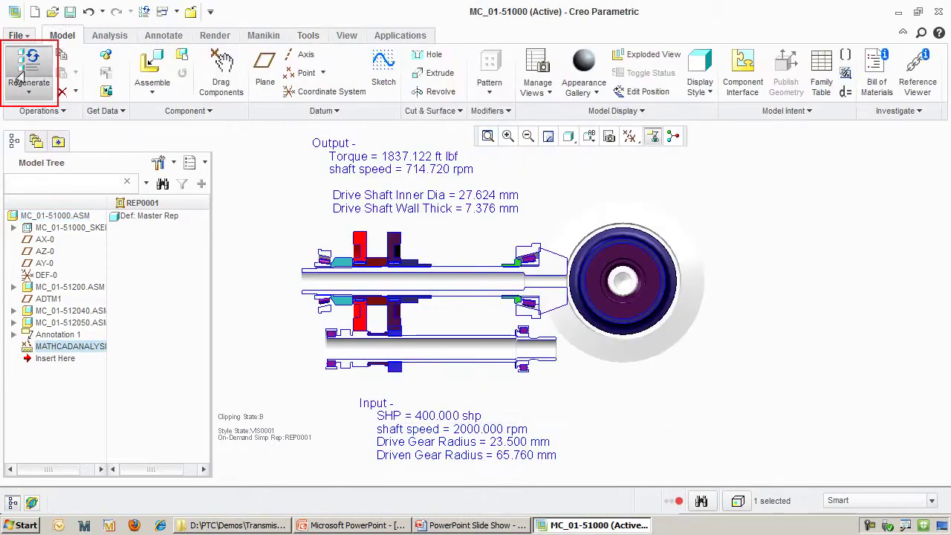
click(24, 72)
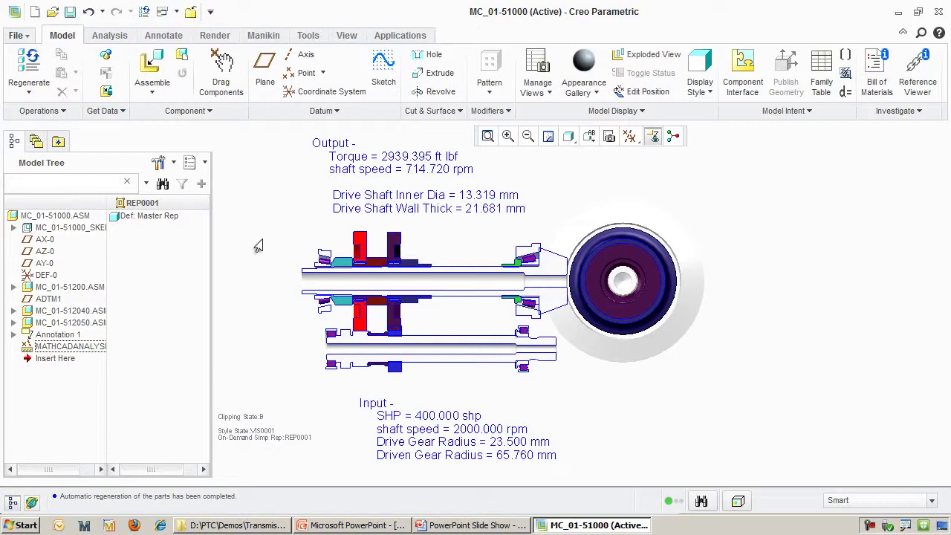
Step: Switch to the PowerPoint slide show showing the Process Landscape slide
key(alt+Tab)
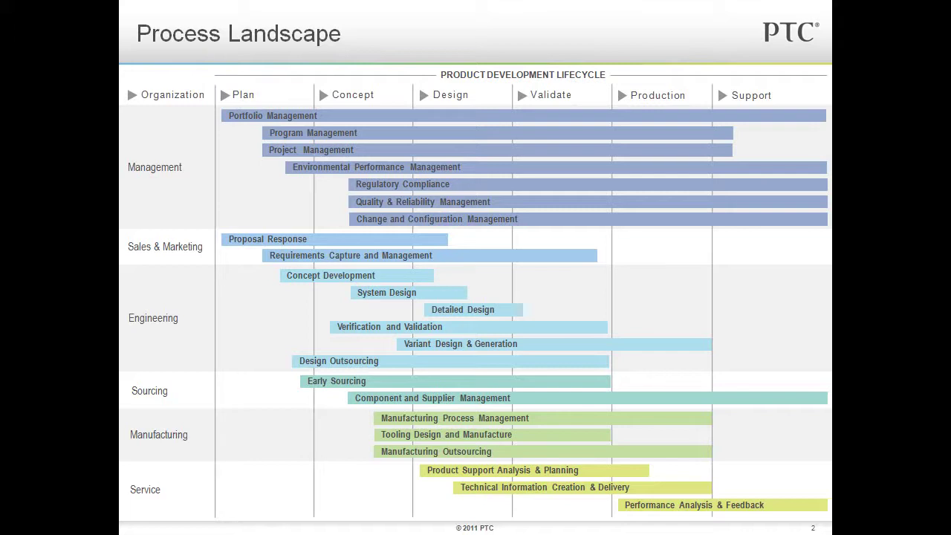
Step: Advance the slide show to slide 3, highlighting the Engineering processes
key(Right)
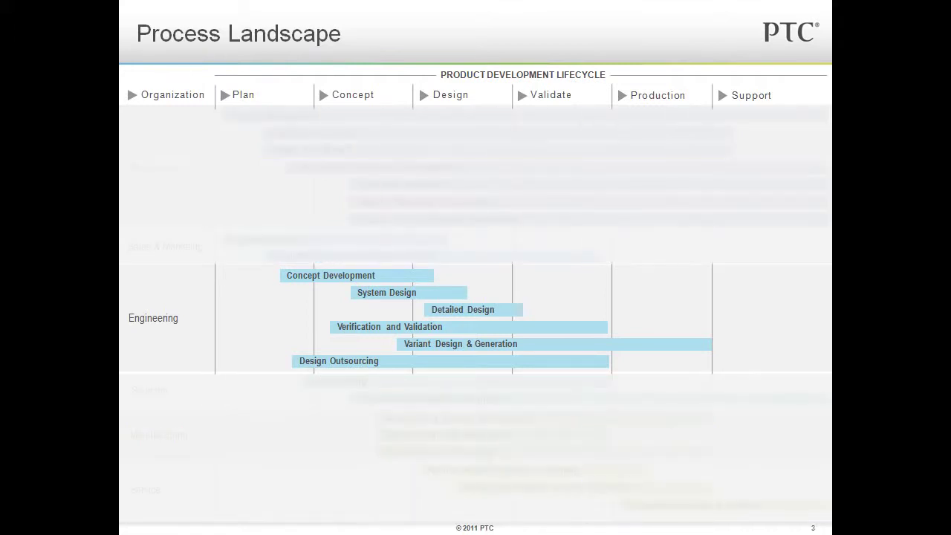